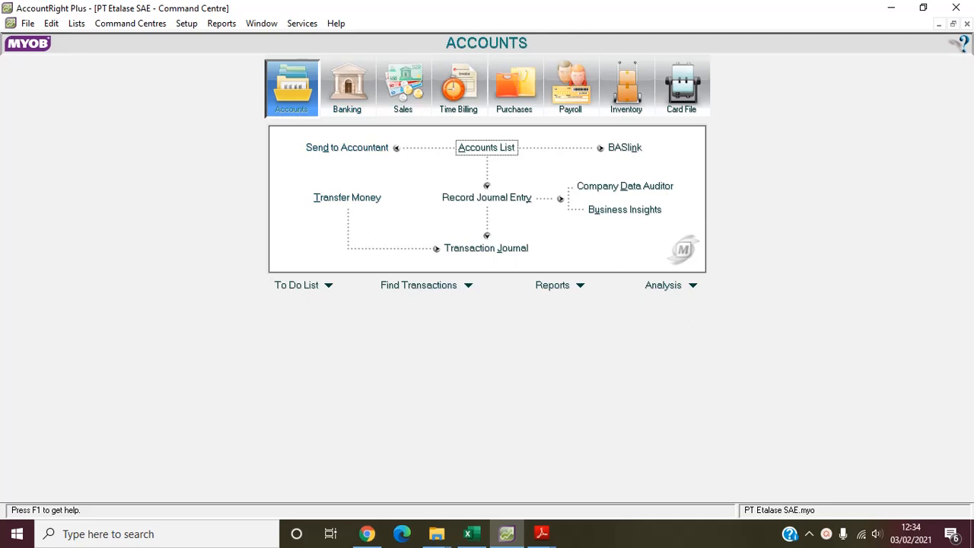
- Review the company information, including the company name, contact details, conversion month and financial year, then close it
click(186, 23)
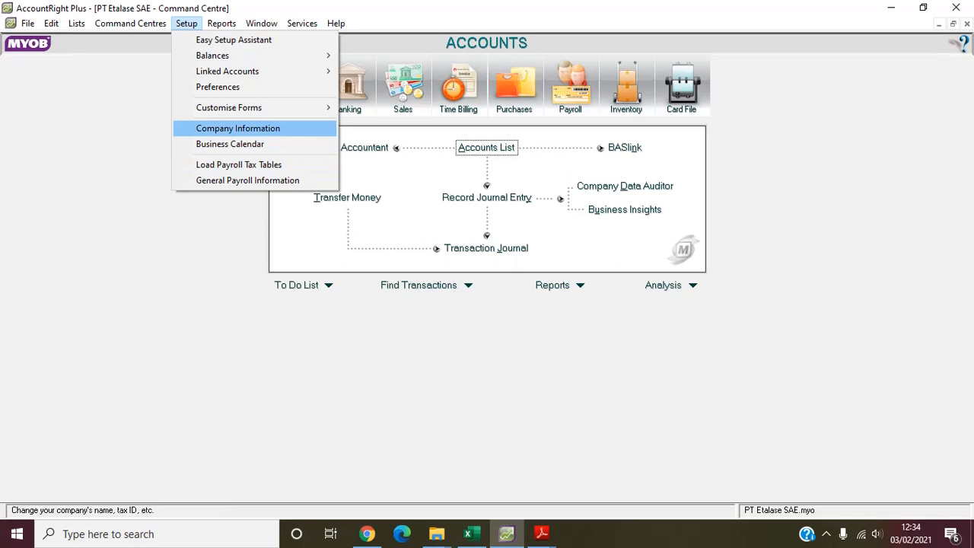
key(Return)
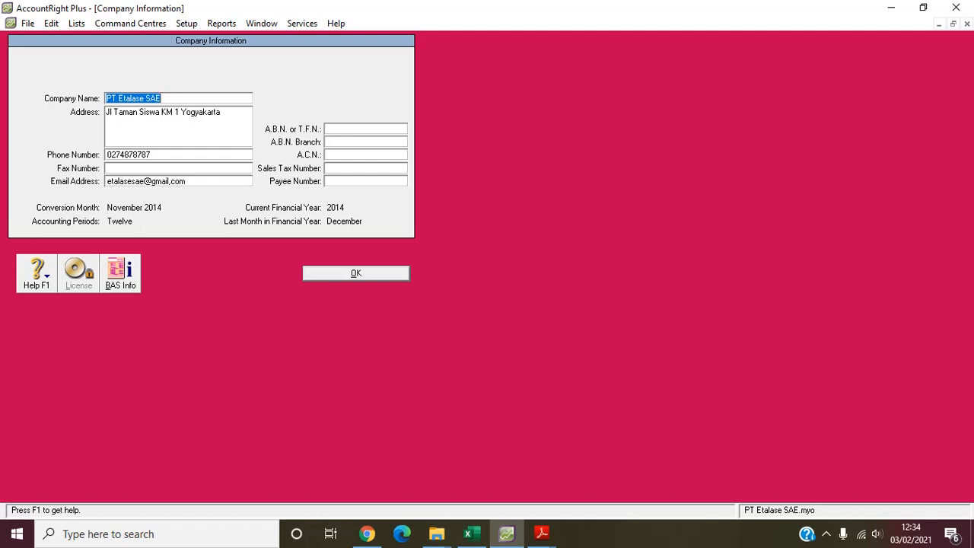
key(Return)
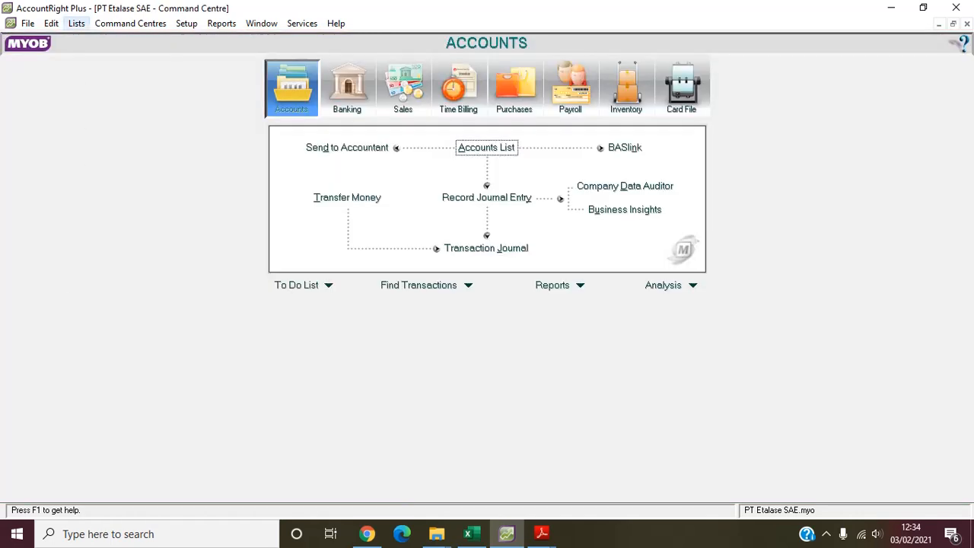
- Review the codes, types and rates in the tax code list, and close the list
click(76, 23)
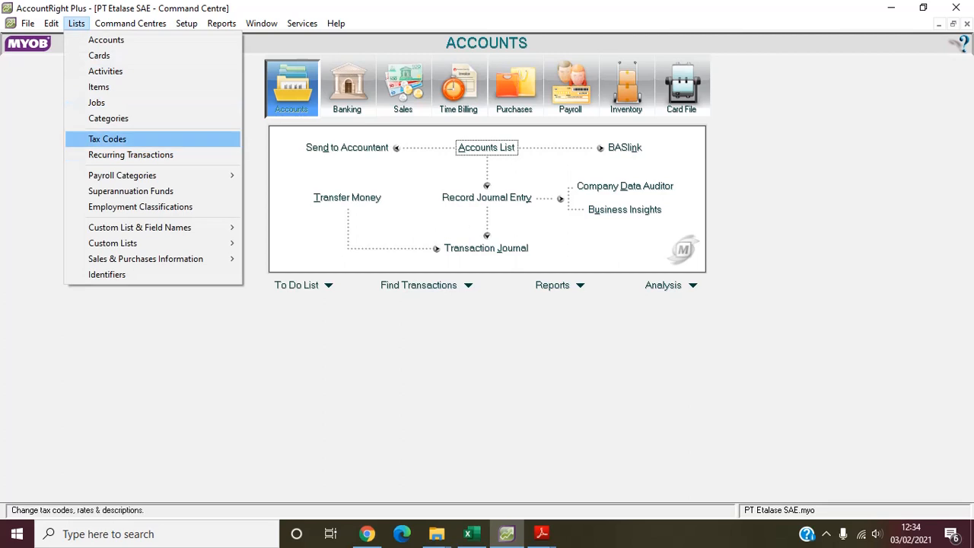
click(107, 140)
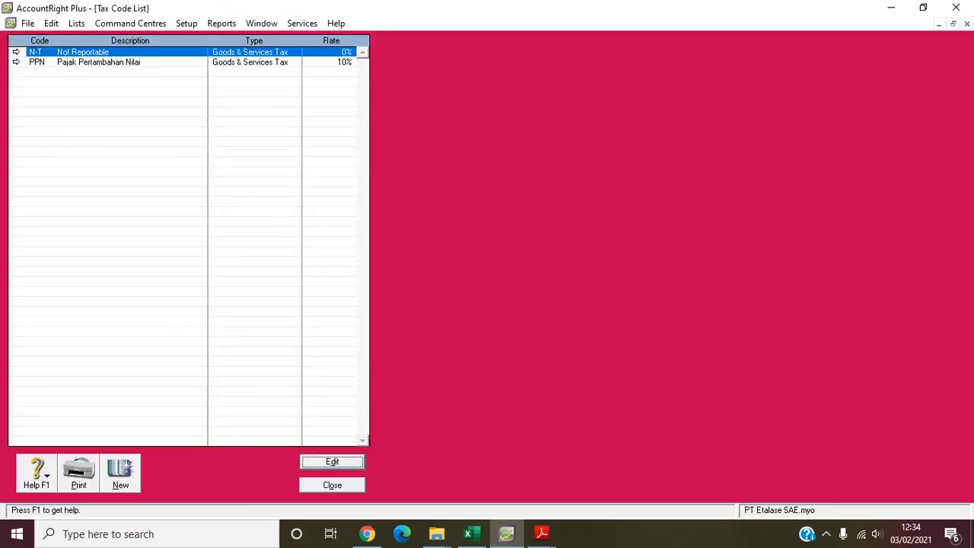
key(Escape)
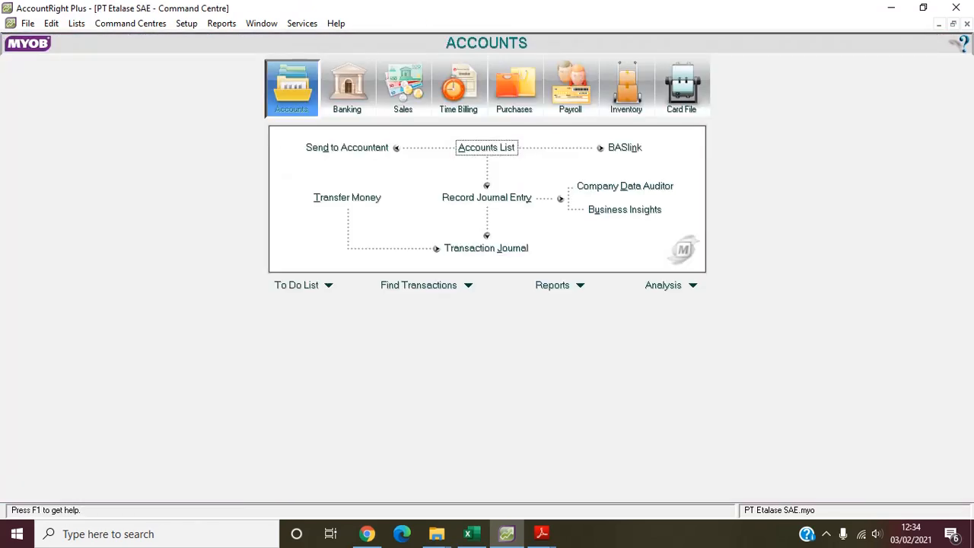
- Review the sales linked accounts and the default customer credit terms, leaving both without changes
click(186, 22)
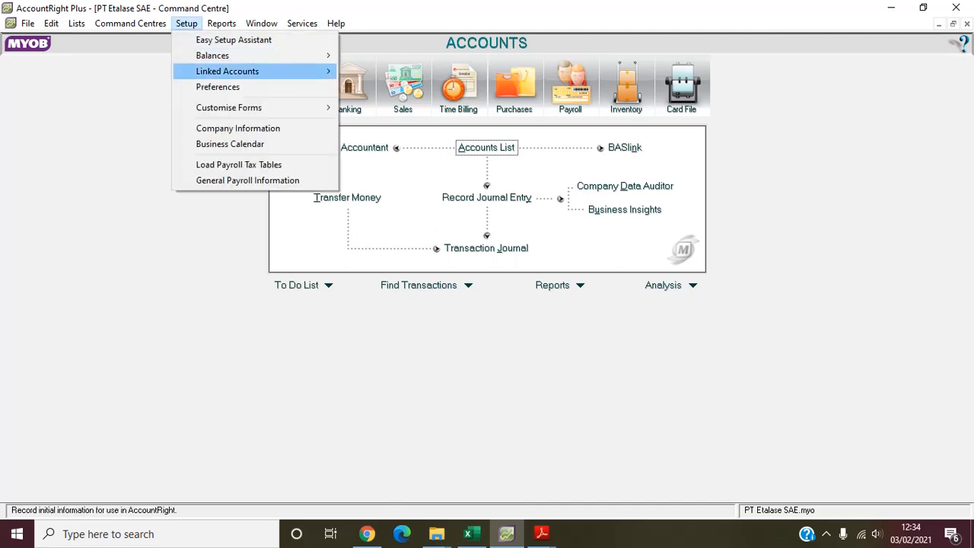
mouse_move(227, 71)
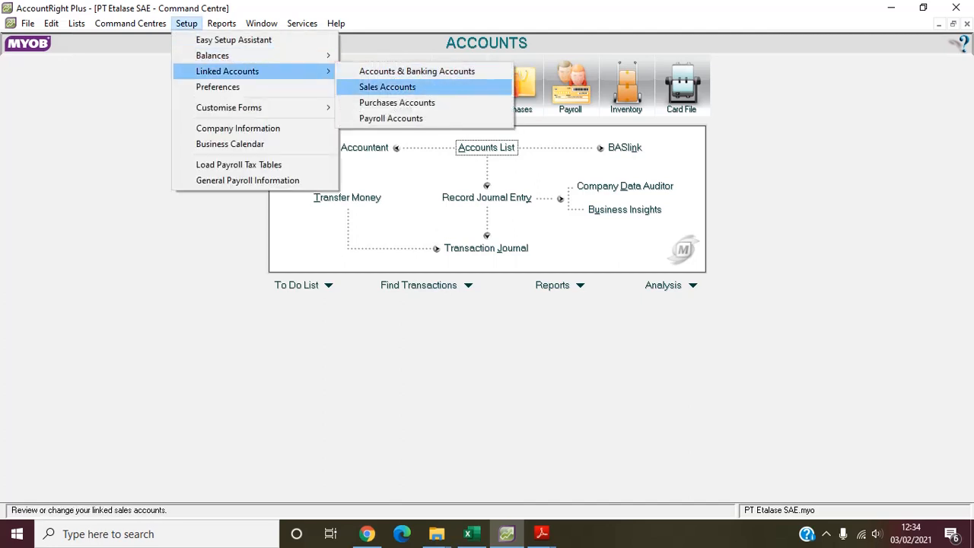
click(388, 87)
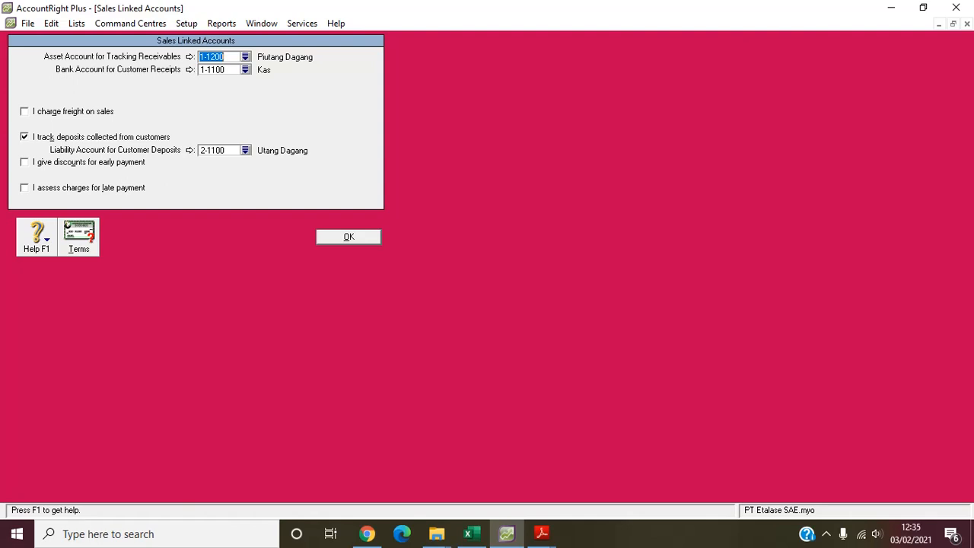
click(78, 236)
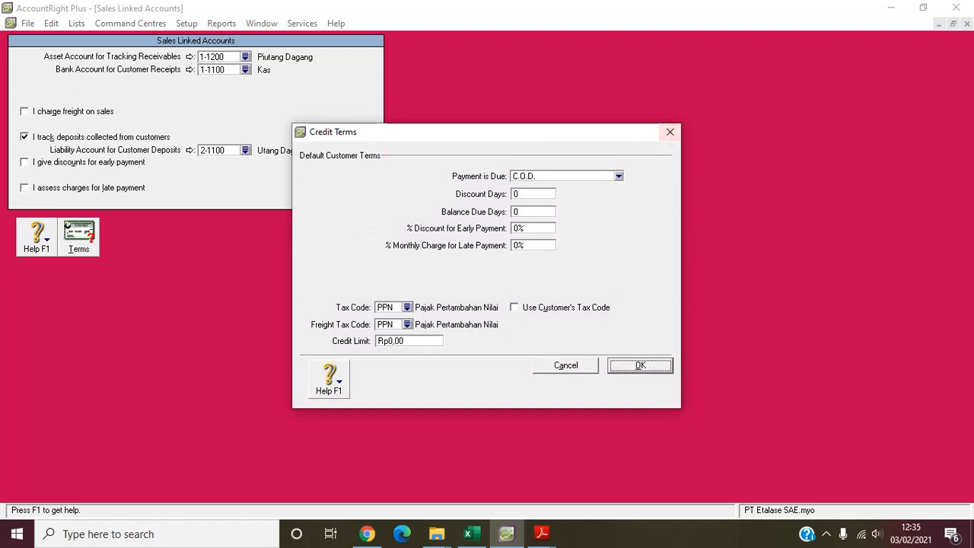
click(670, 131)
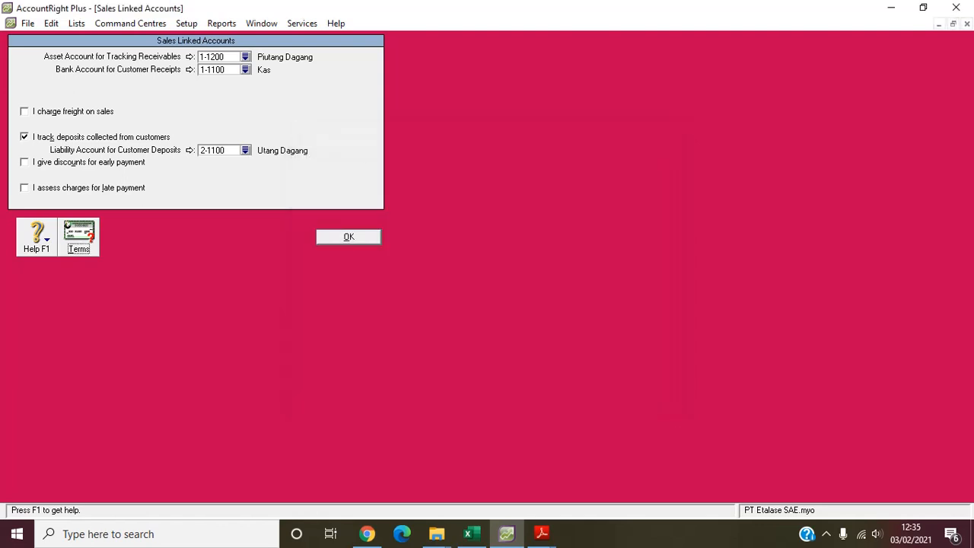
key(Return)
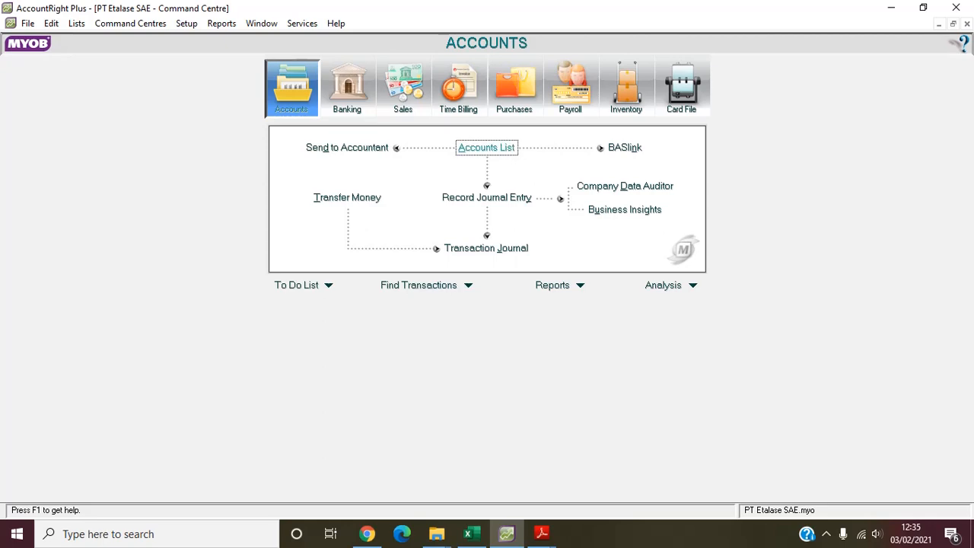
- Open the accounts list and examine the inventory accounts among the assets: raw materials, auxiliary materials, work in process and finished products
click(486, 148)
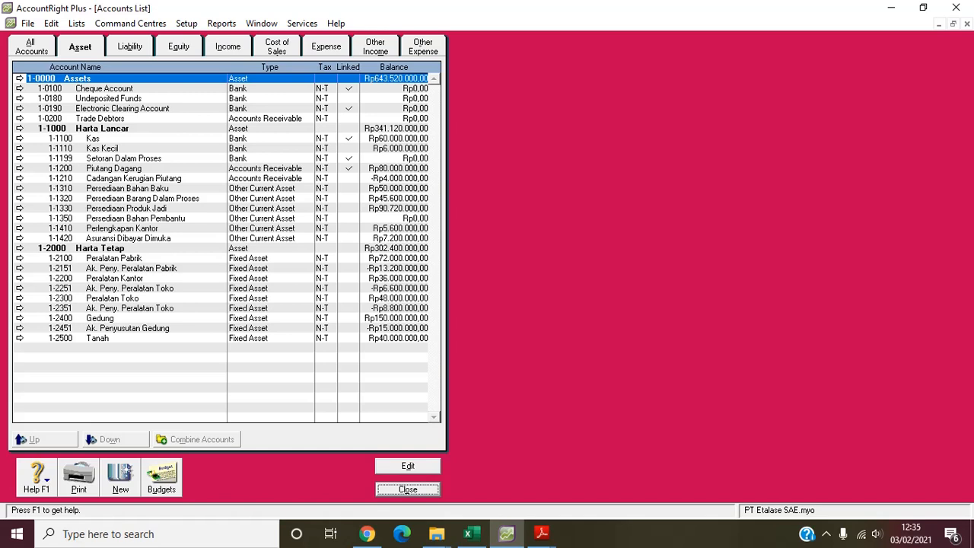
click(127, 189)
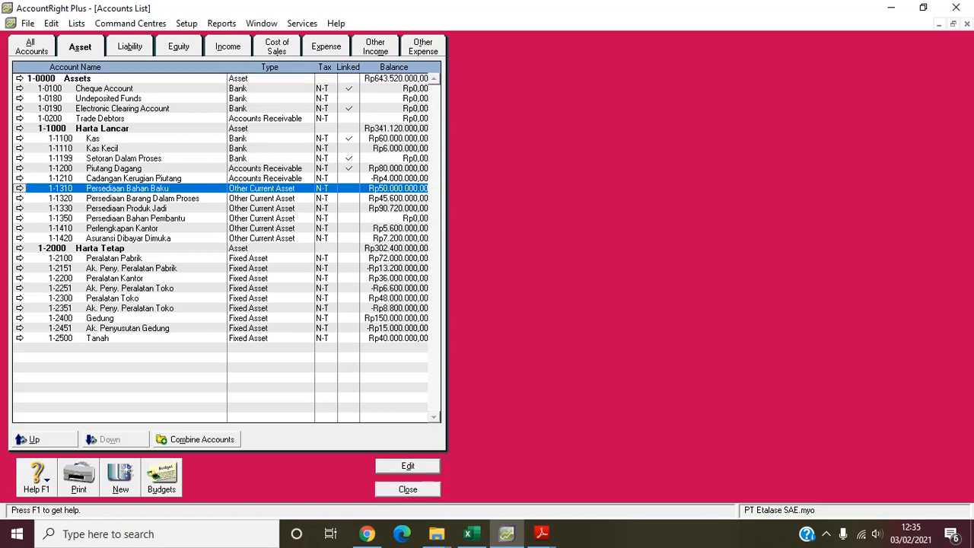
click(136, 219)
click(143, 199)
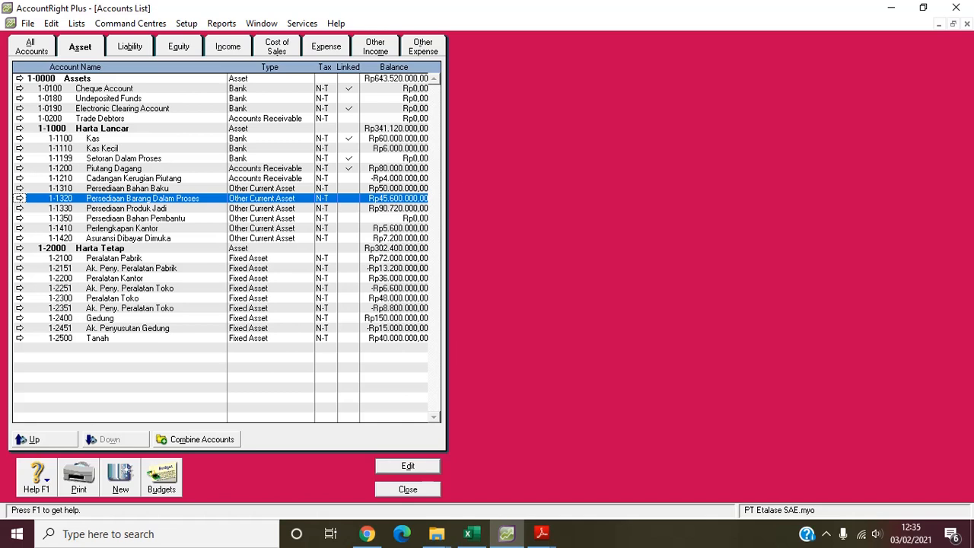
click(126, 209)
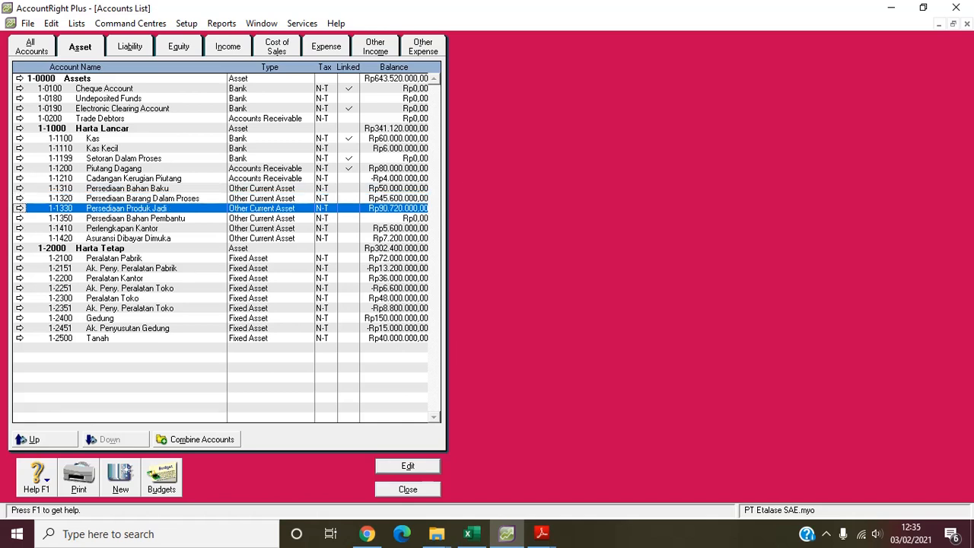
- Review the liability, equity and income accounts in the accounts list
click(129, 47)
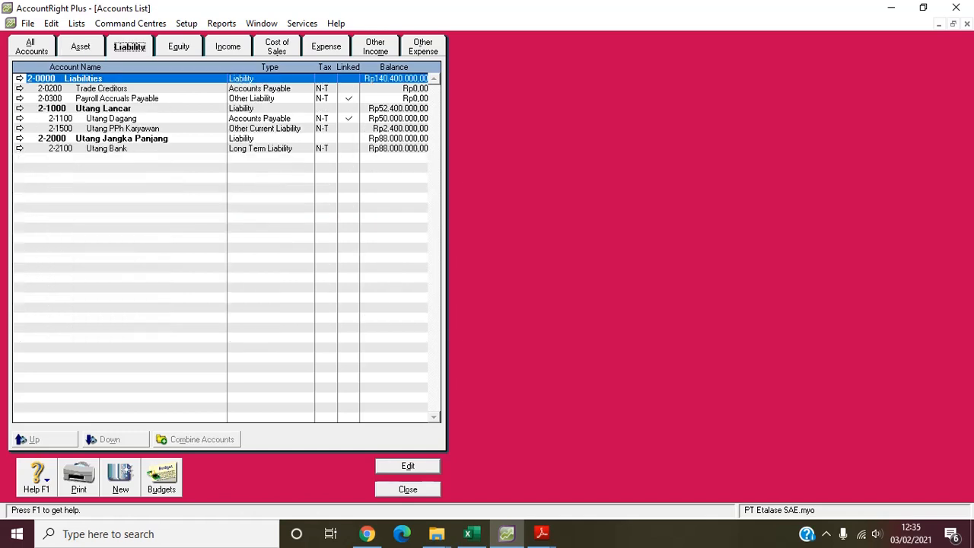
click(179, 46)
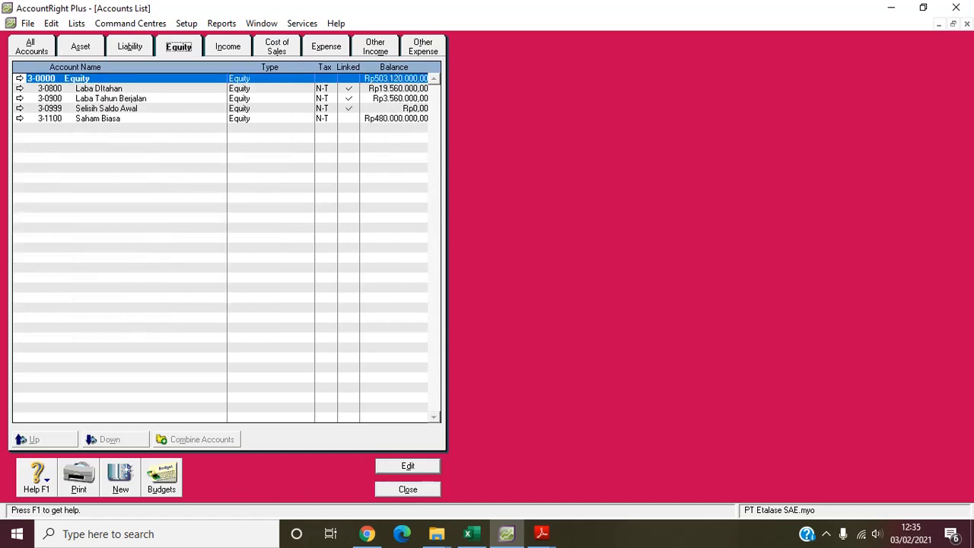
click(227, 46)
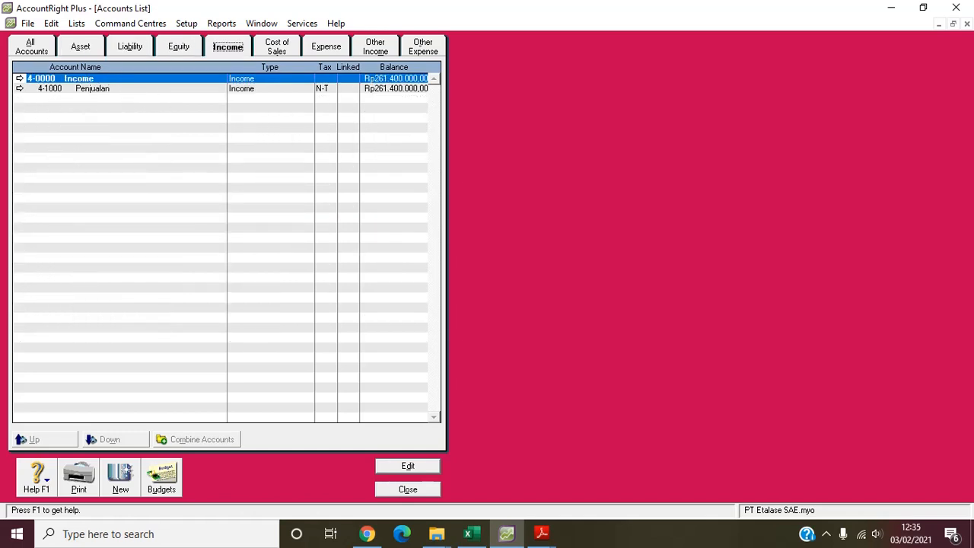
- Examine the cost of sales accounts, including the BOP Sesungguhnya, BOP Dibebankan and BDP accounts
click(277, 46)
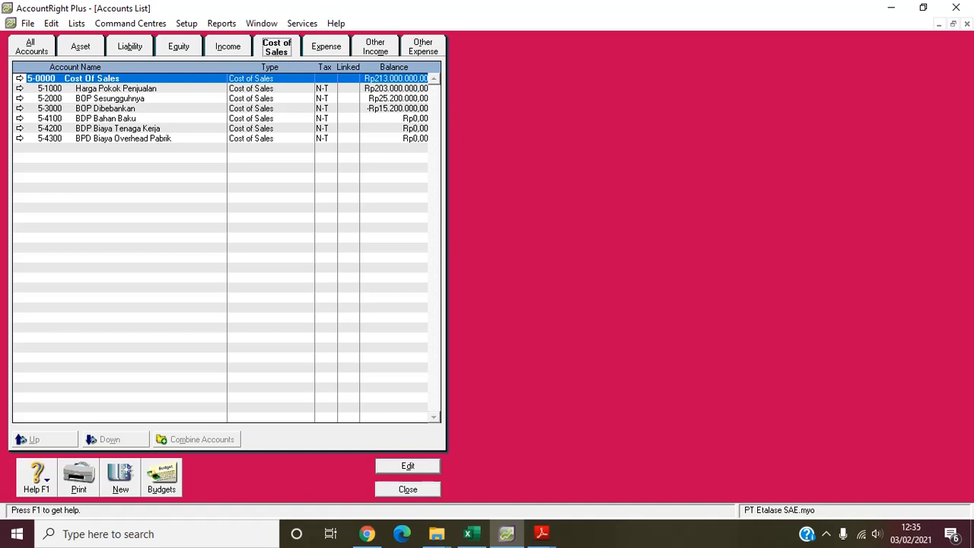
click(20, 98)
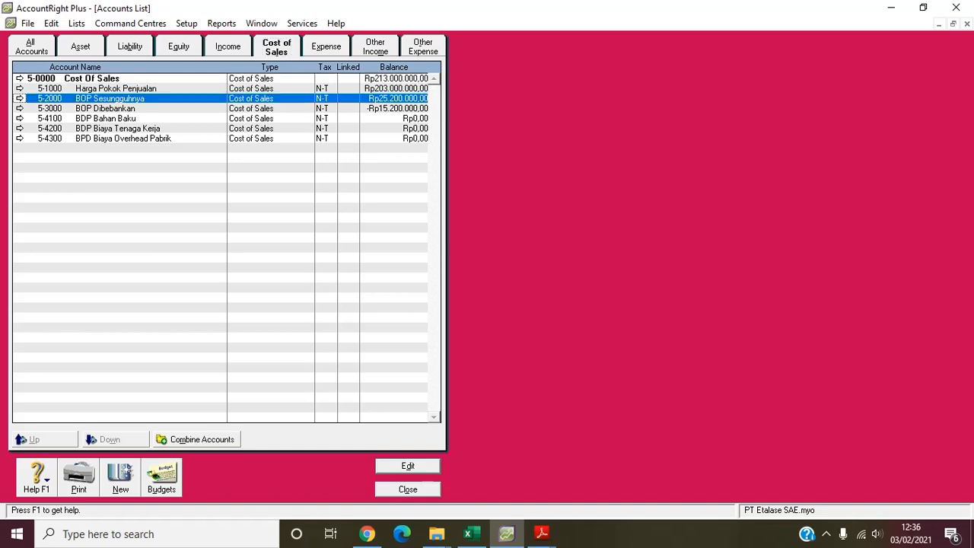
click(105, 108)
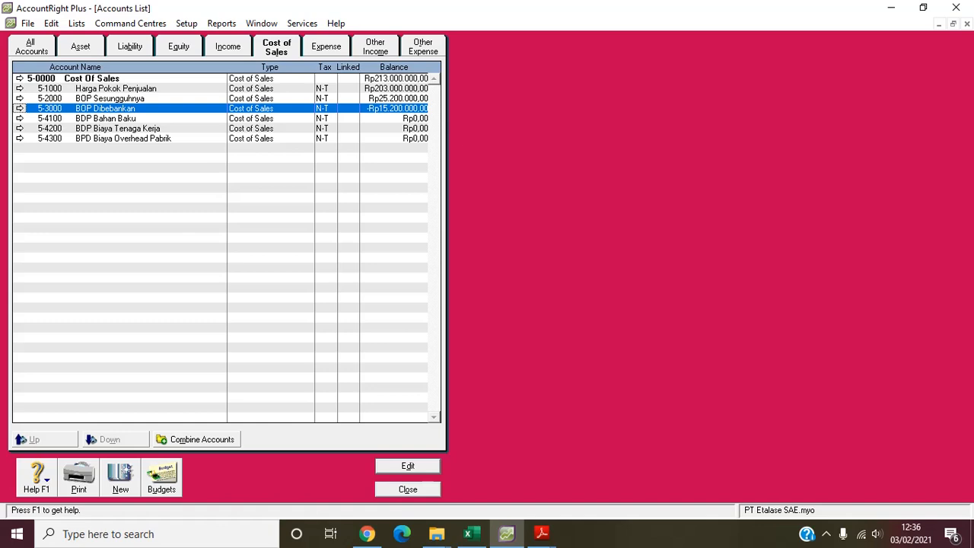
click(117, 128)
click(106, 119)
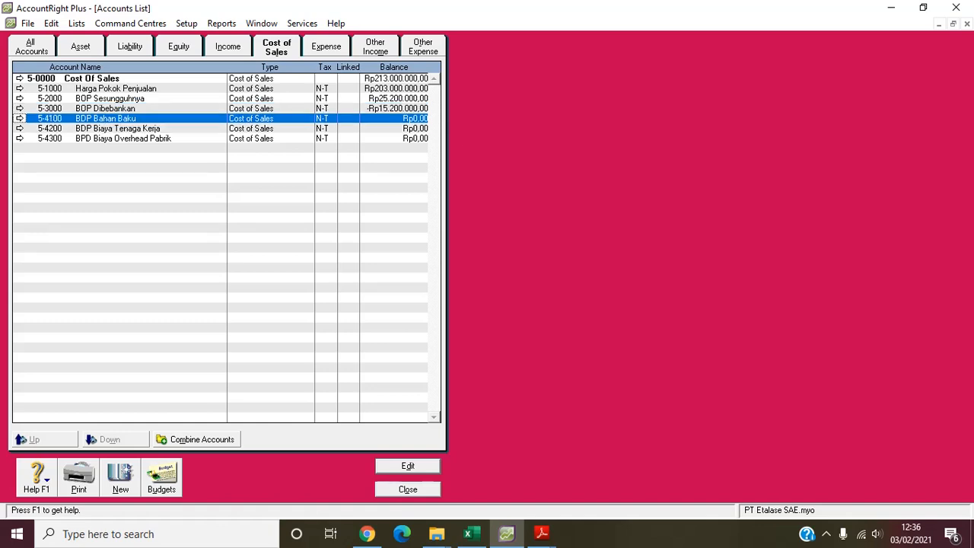
click(123, 138)
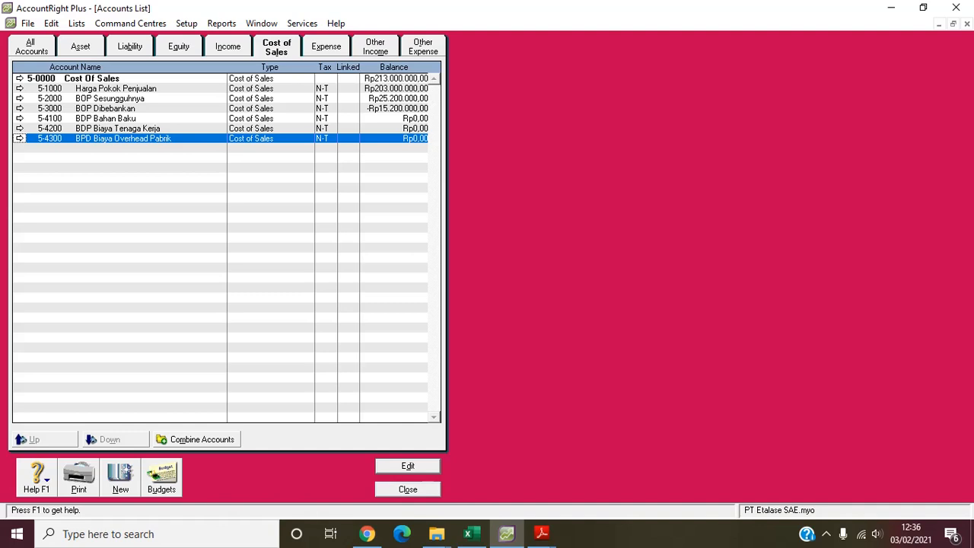
- Review the expense, other income and other expense accounts, and close the accounts list
click(326, 47)
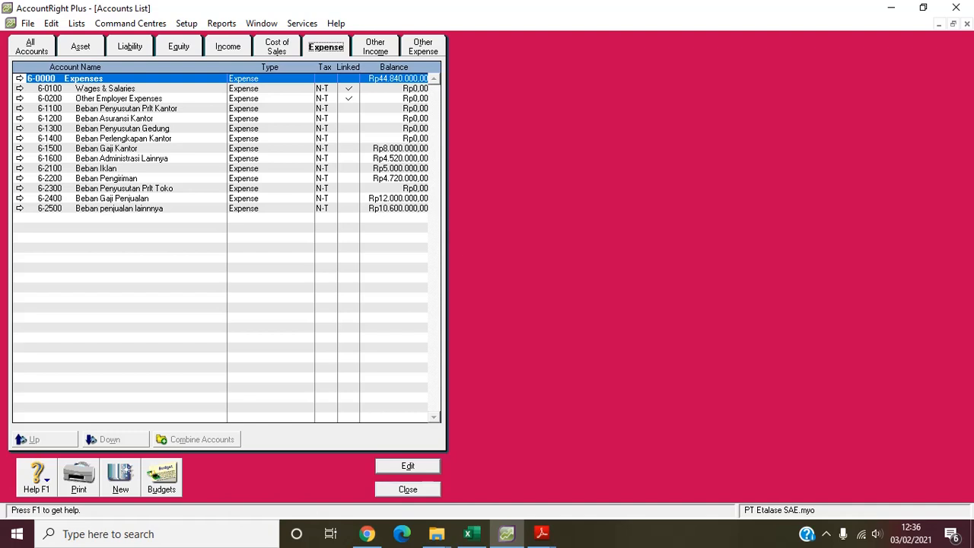
click(375, 46)
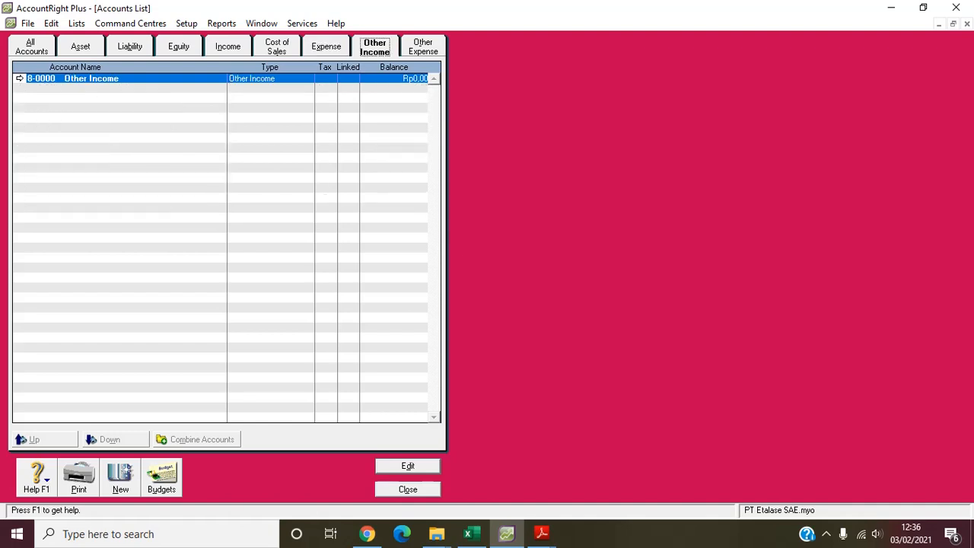
click(423, 47)
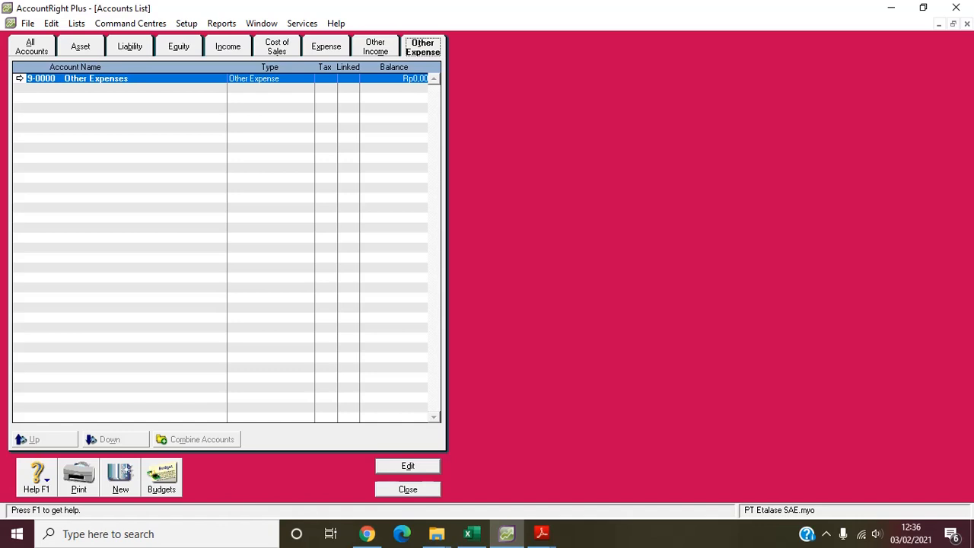
click(408, 489)
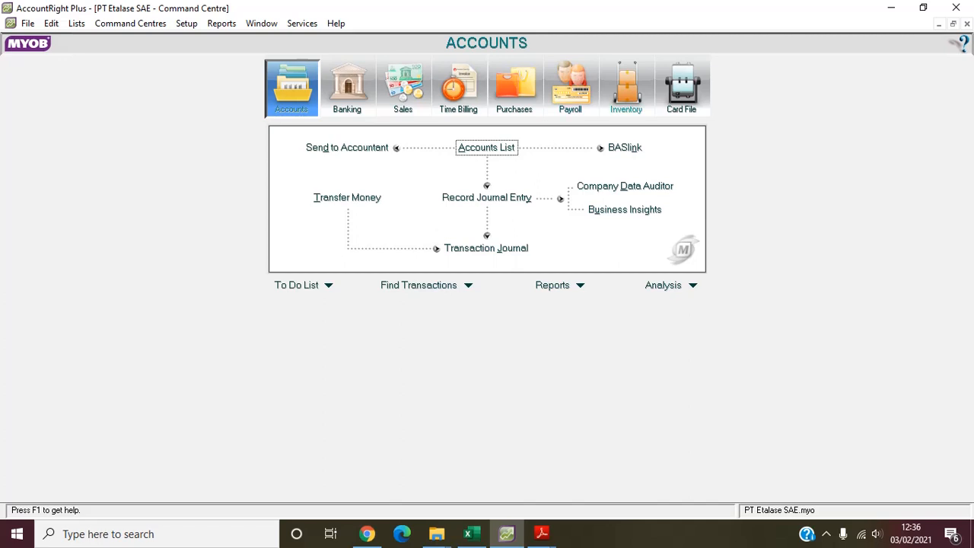
- In the inventory setup, name Custom List #1 for items "Type" and save the custom list names
click(626, 88)
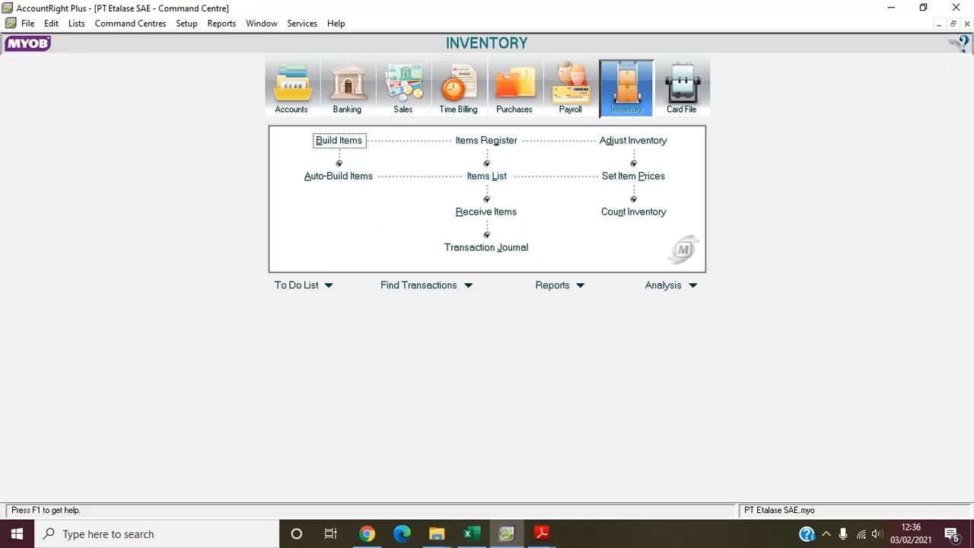
click(76, 23)
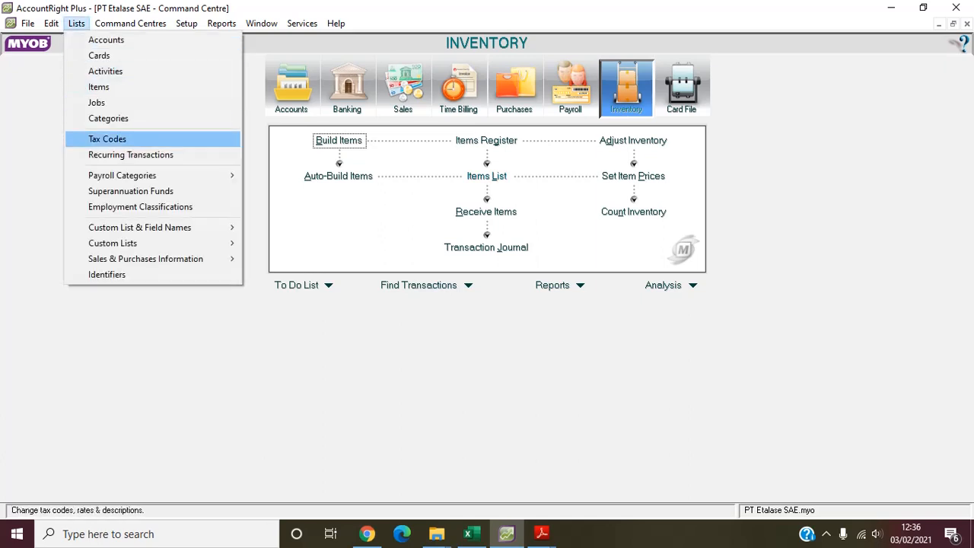
mouse_move(140, 227)
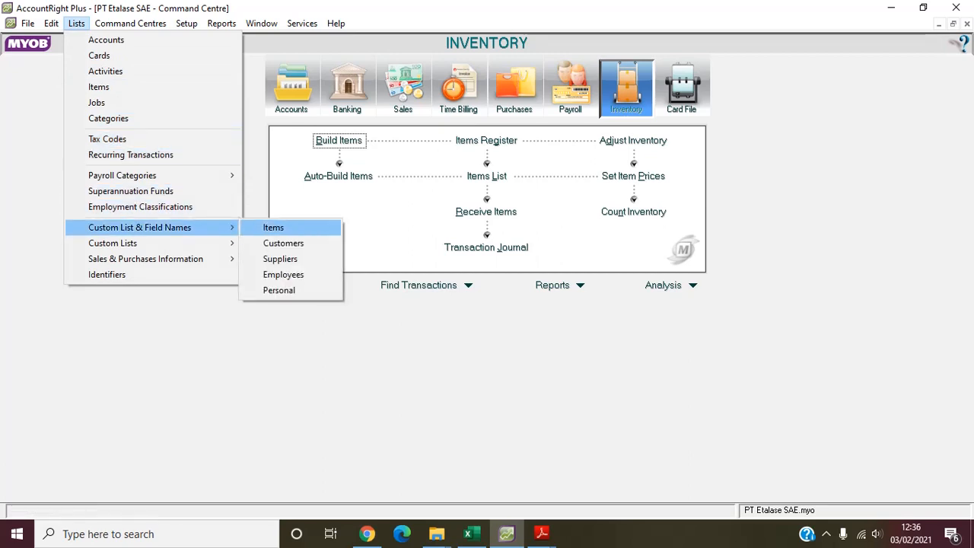
key(Return)
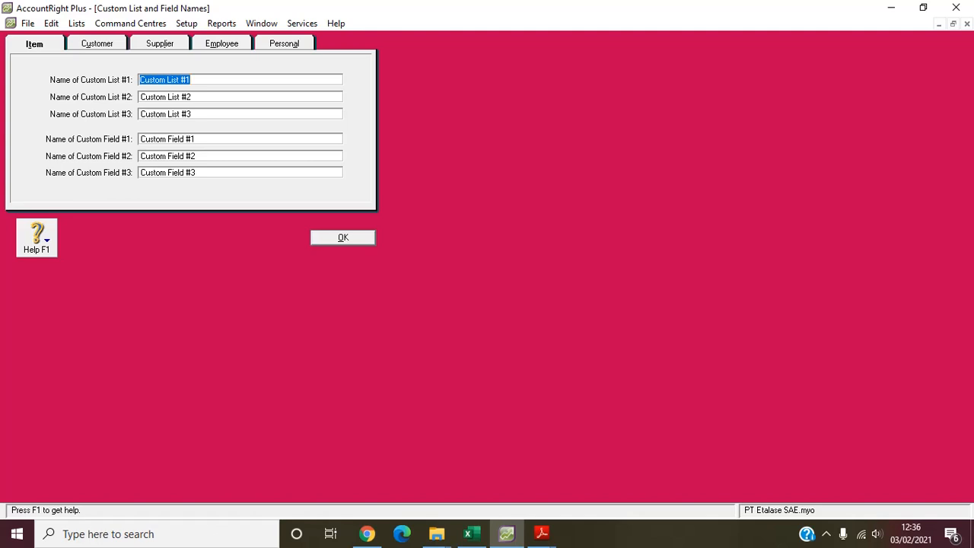
text(Type)
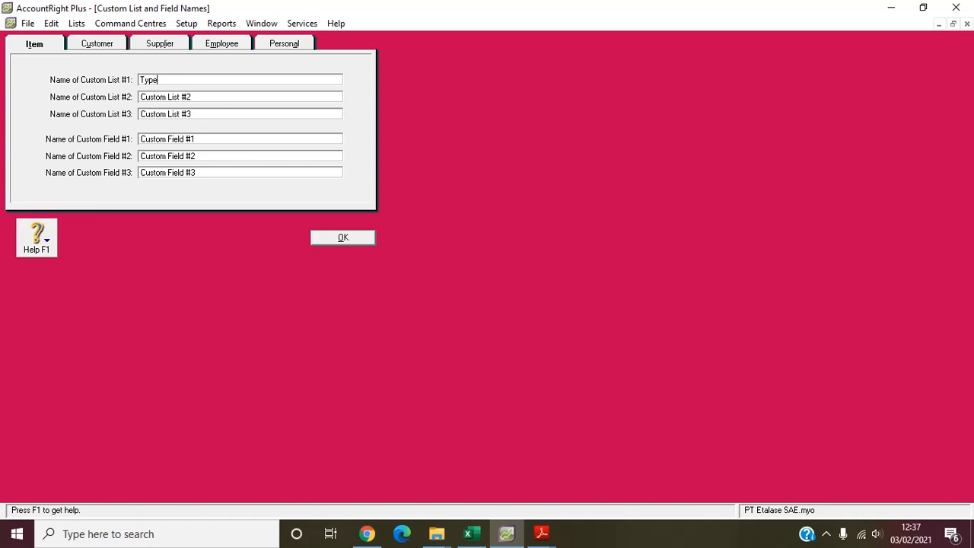
key(Return)
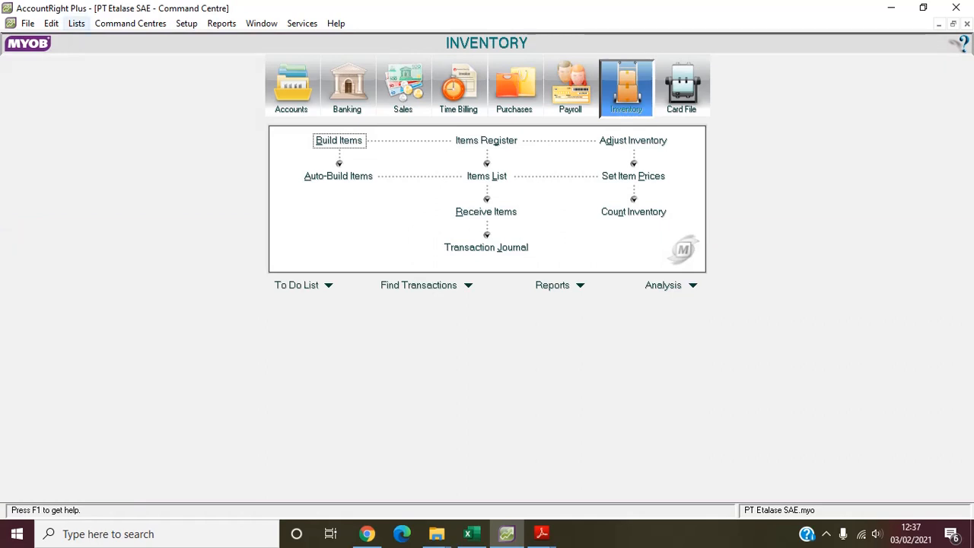
- Open the custom lists for items and add the entry "Bahan Baku" to the Type list
click(77, 23)
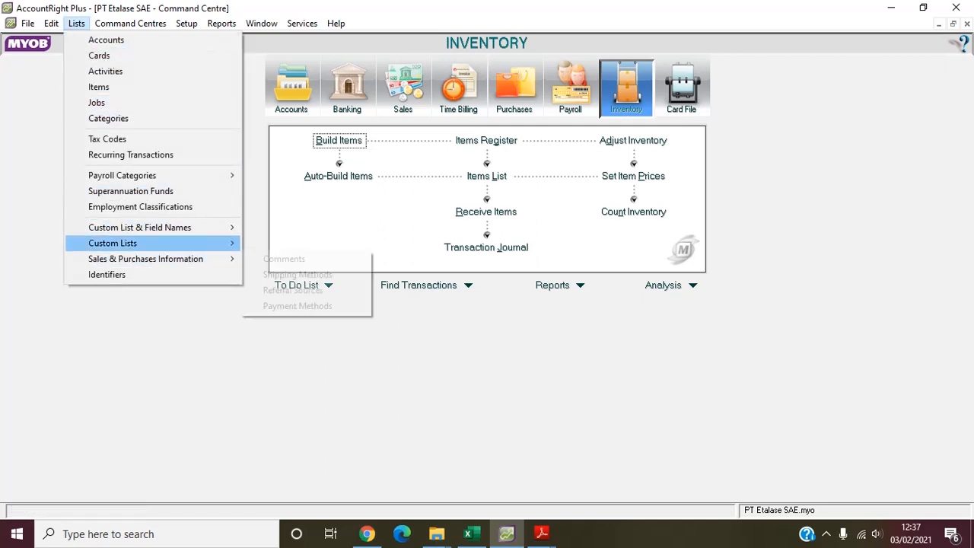
mouse_move(152, 244)
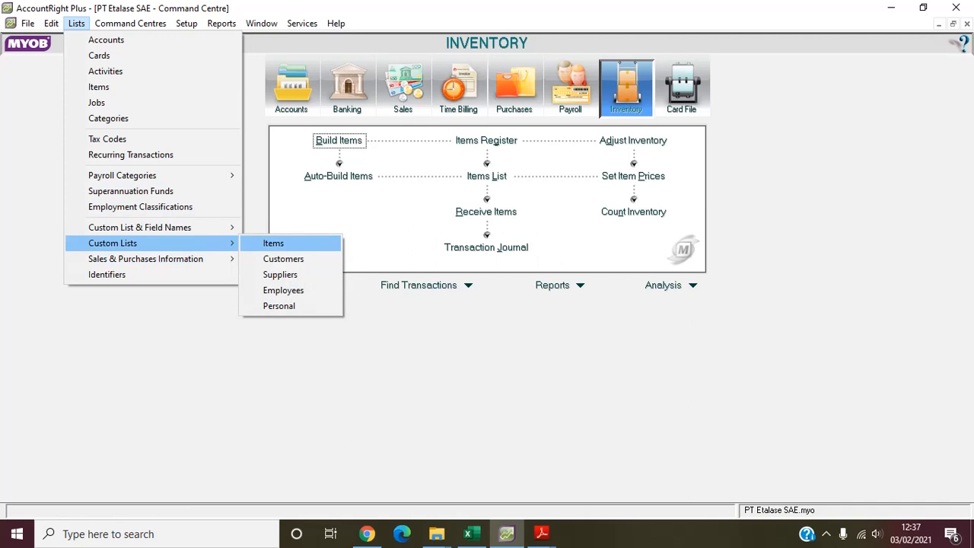
click(273, 243)
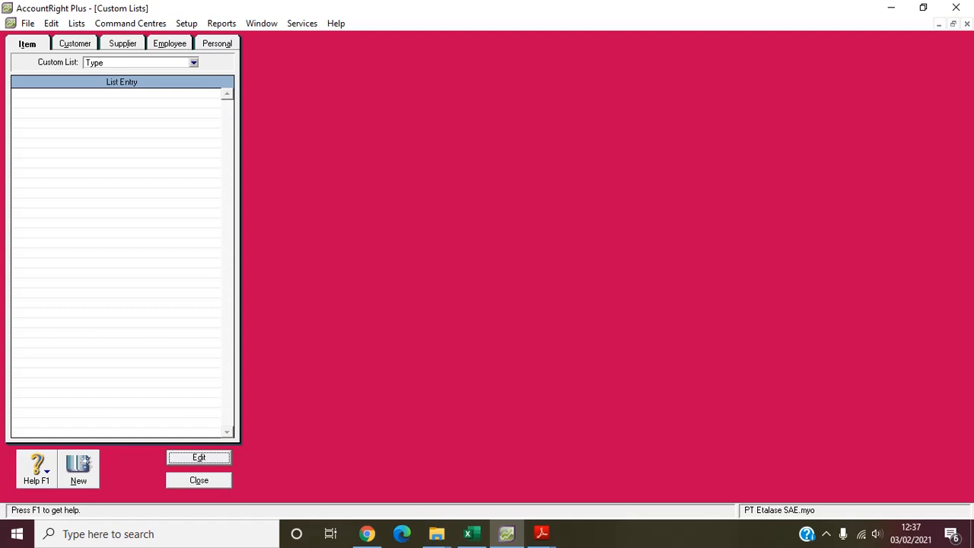
click(78, 469)
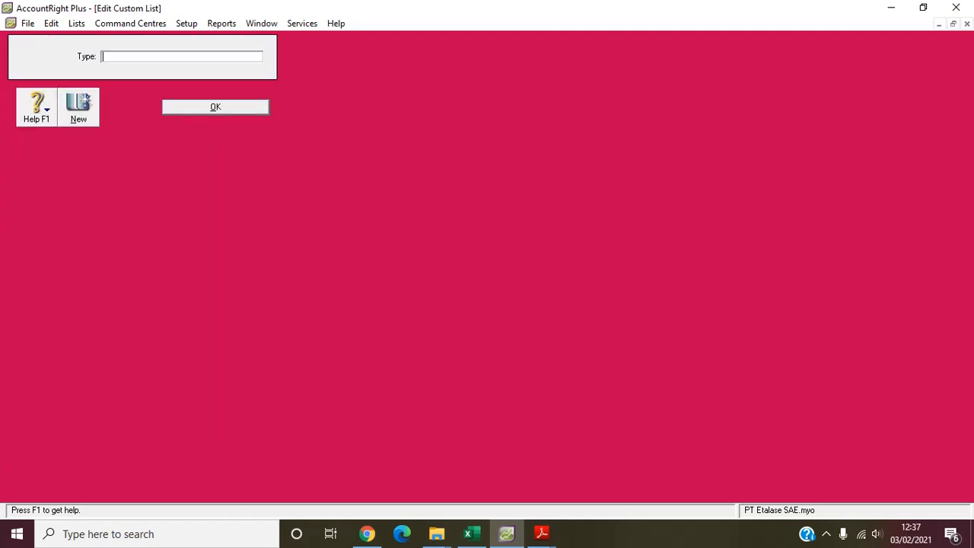
text(Bahan Baku)
- Add the entries "Bahan Pembantu" and "Barang Jadi" to the items' Type list, then save and close the custom lists
key(alt+n)
text(Bahan Pembantu)
key(alt+n)
text(Barang Jadi)
key(alt+o)
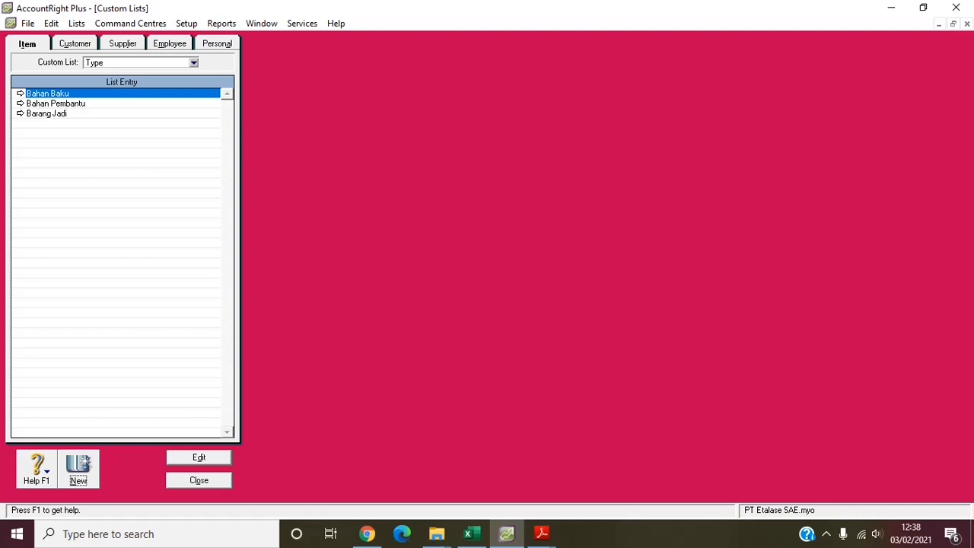
key(Escape)
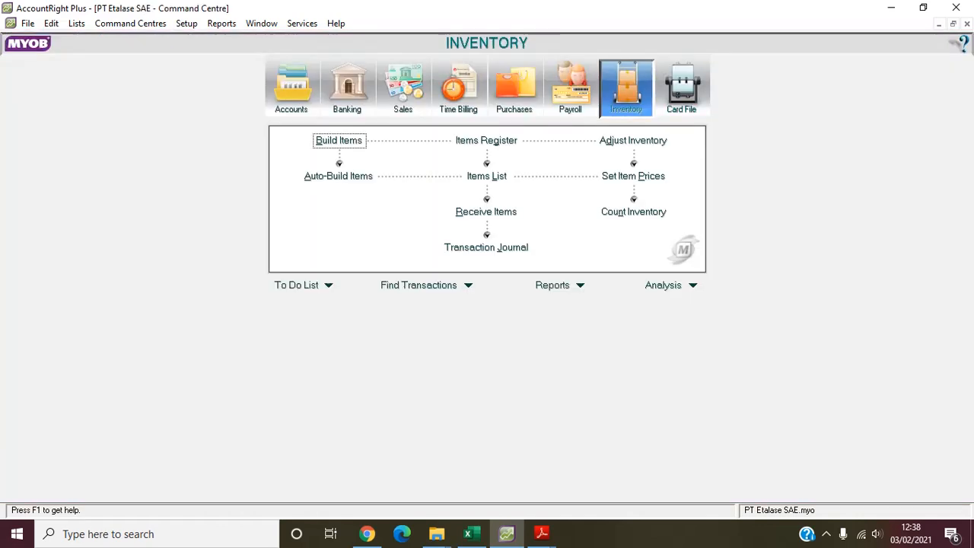
- Create a new inventory item with item number BKJ and the name "Bahan Kayu Jati"
click(487, 176)
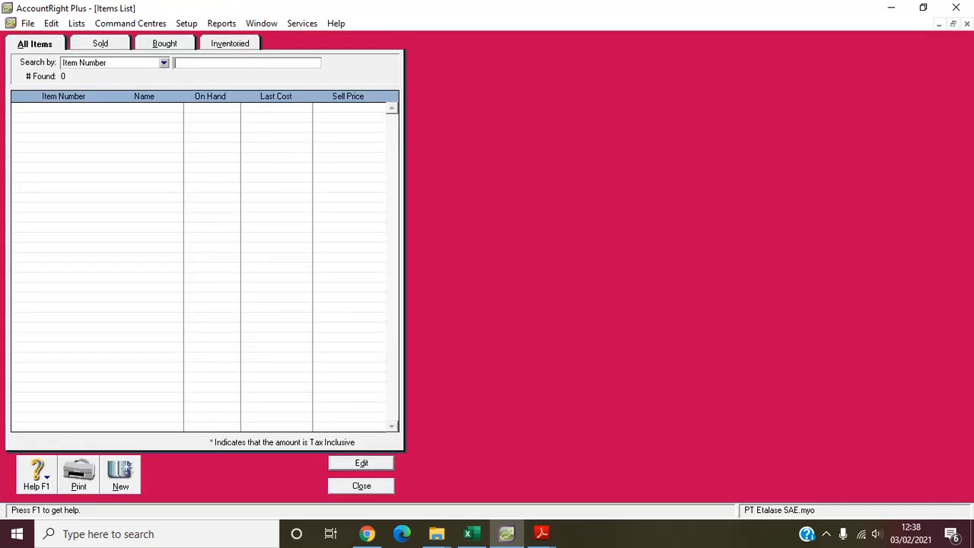
click(121, 475)
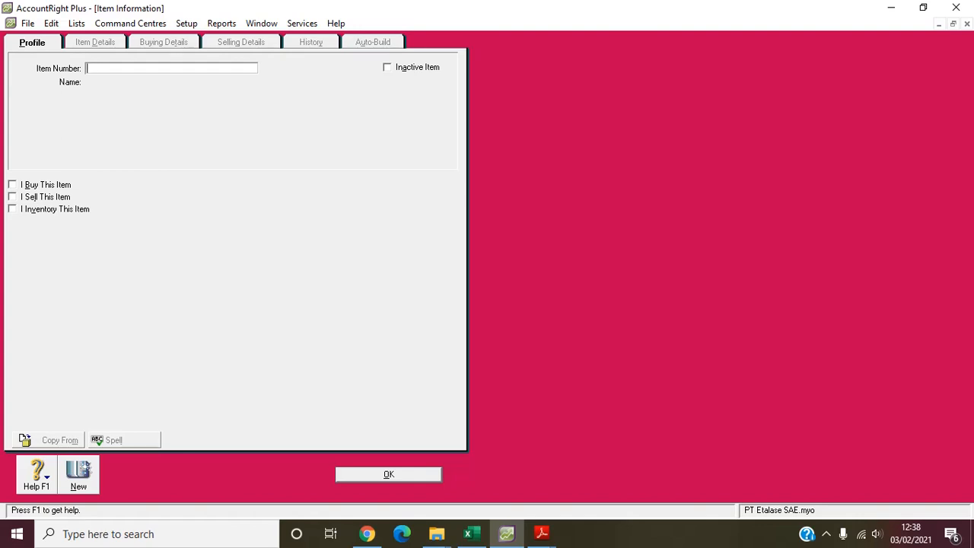
text(BKJ)
key(Tab)
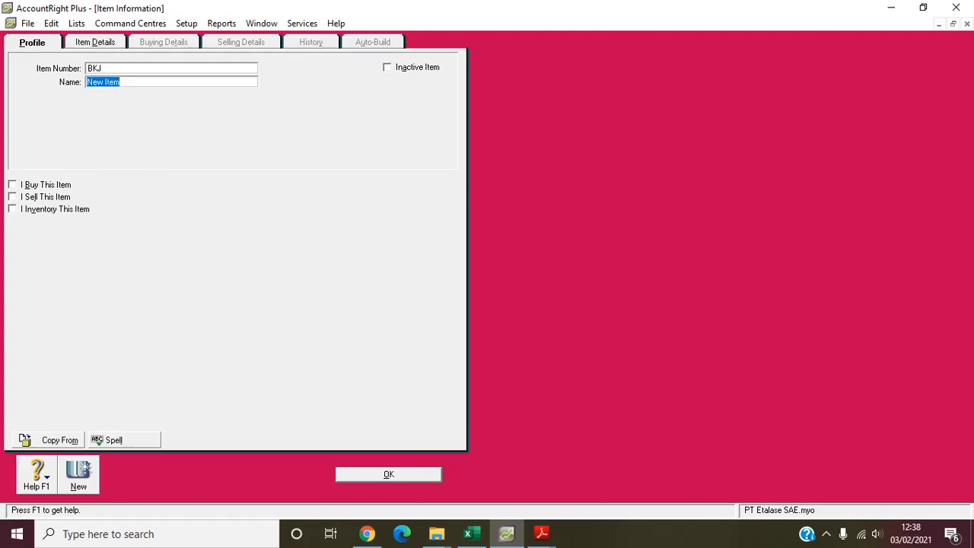
text(Bahan Kayu Jati)
key(Tab)
- Mark item BKJ as bought and inventoried, with asset account 1-1310 Persediaan Bahan Baku for its inventory
key(space)
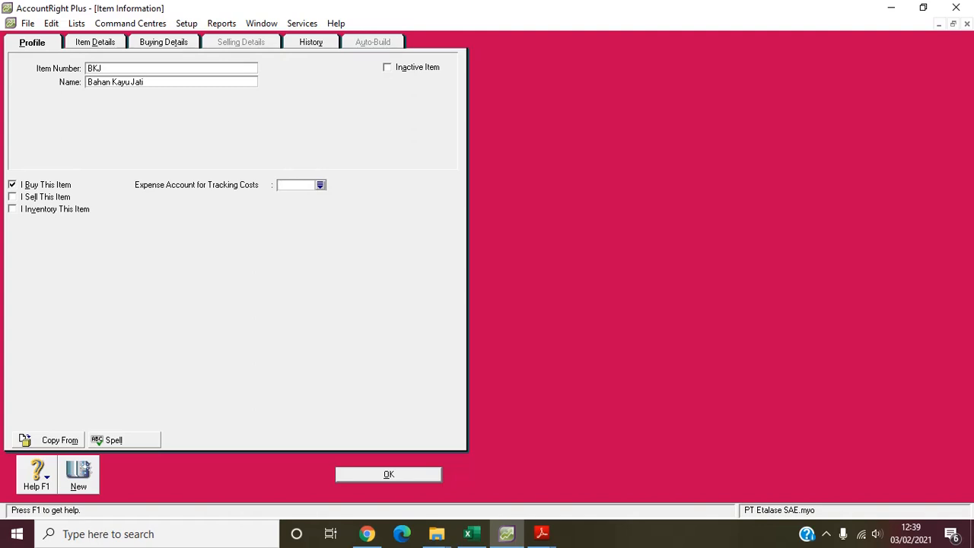
key(Tab)
key(Tab)
key(space)
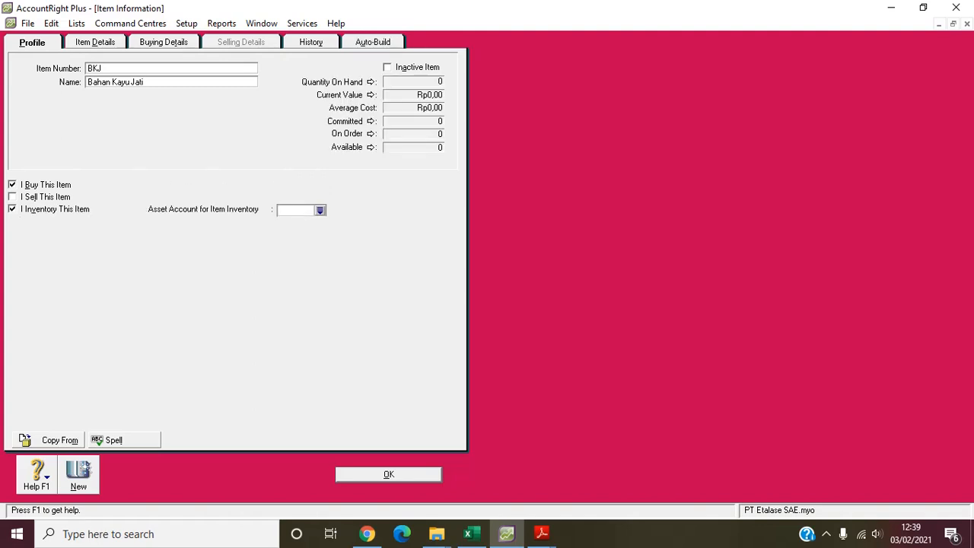
key(space)
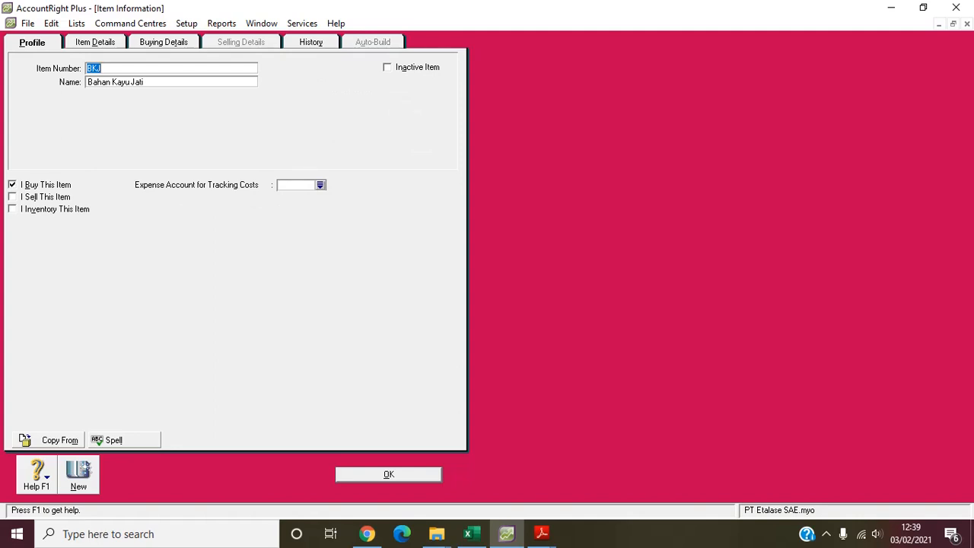
click(12, 209)
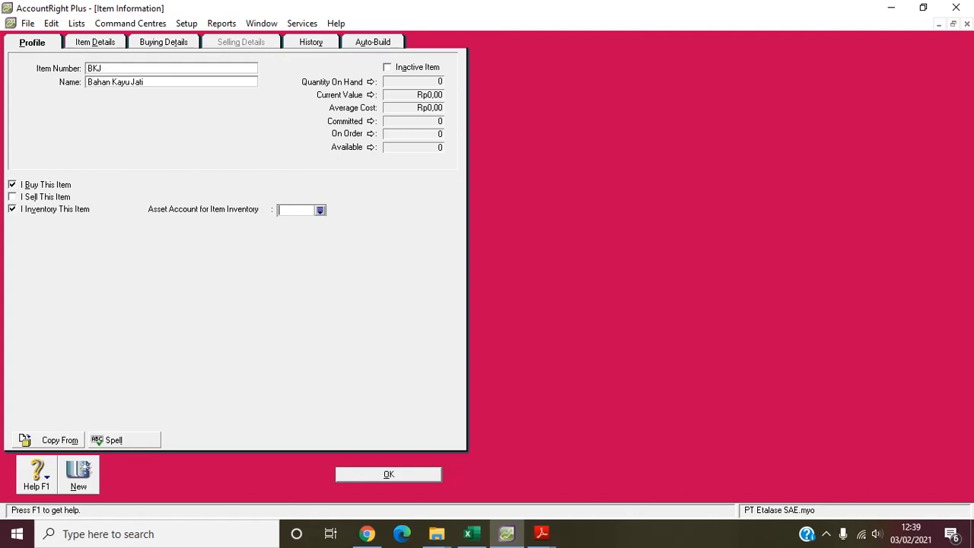
click(320, 211)
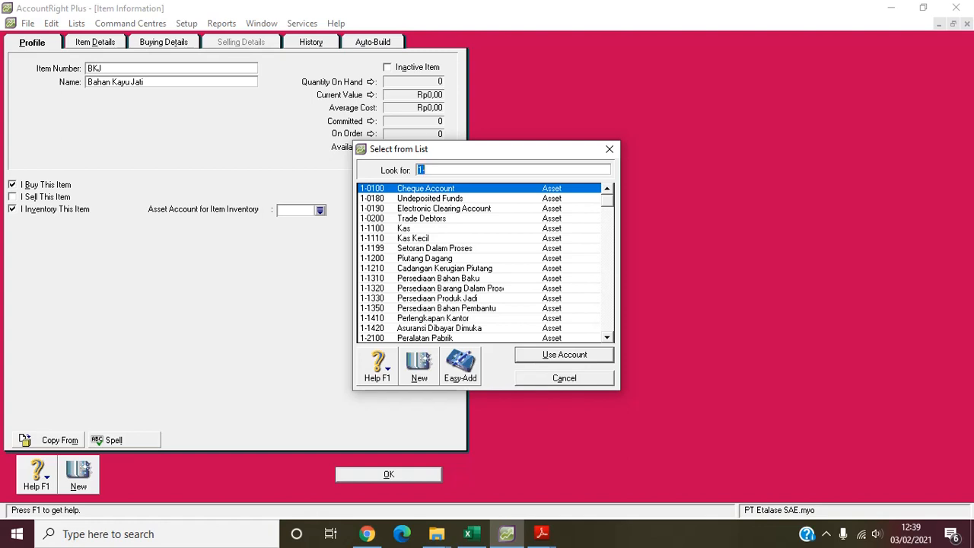
text(1-1310)
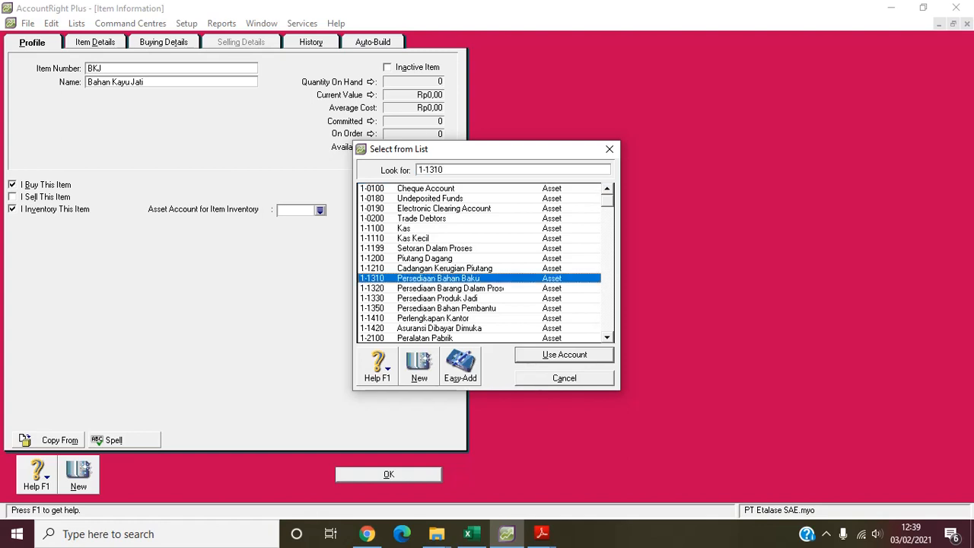
key(Return)
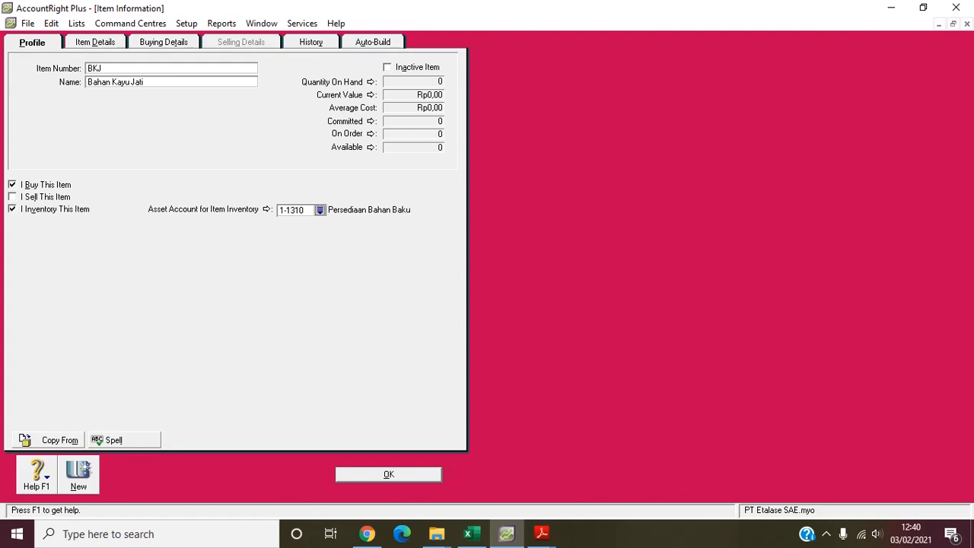
- Set item BKJ's type to Bahan Baku and its description to "Bahan Baku Kayu Jati", used on sales and purchases
click(95, 43)
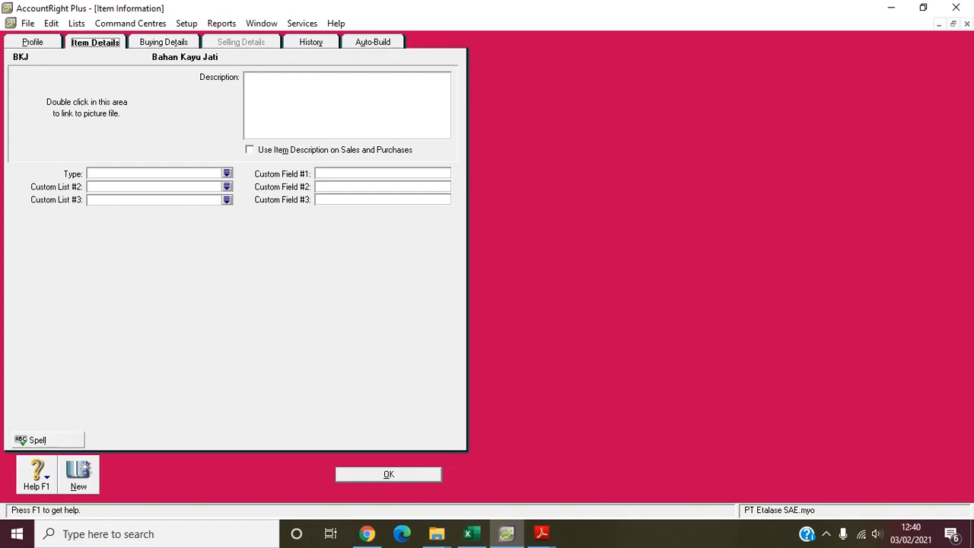
click(227, 173)
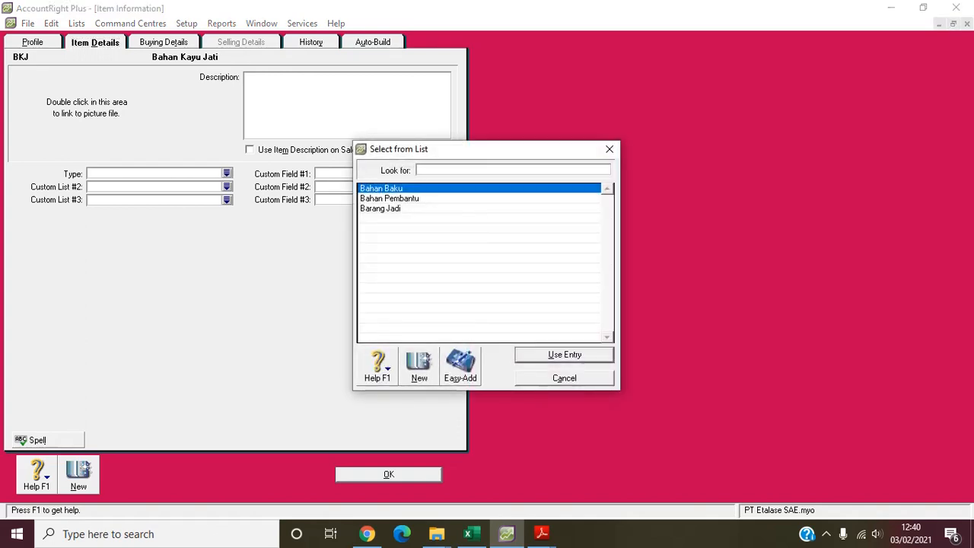
key(Return)
click(335, 99)
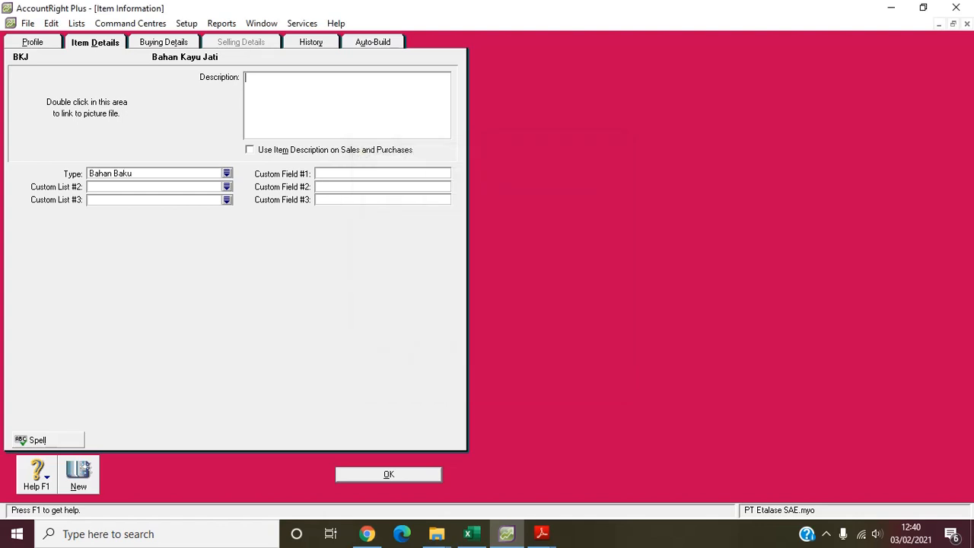
text(Bahan K)
key(BackSpace)
text(Baku Kayu Jati)
click(250, 150)
- In item BKJ's buying details, set the buying unit of measure to "unit" and the tax code when bought to PPN
click(164, 42)
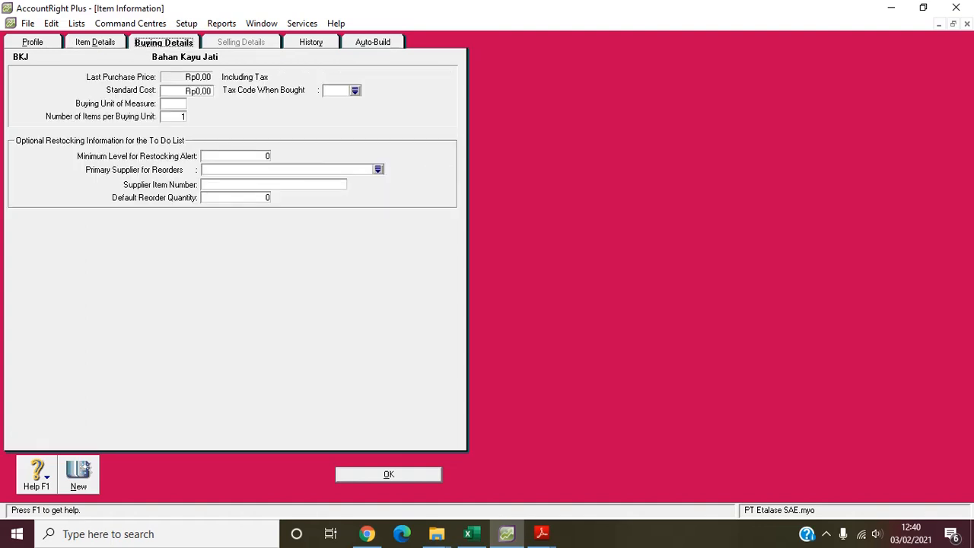
click(174, 104)
text(unit)
click(335, 91)
key(Tab)
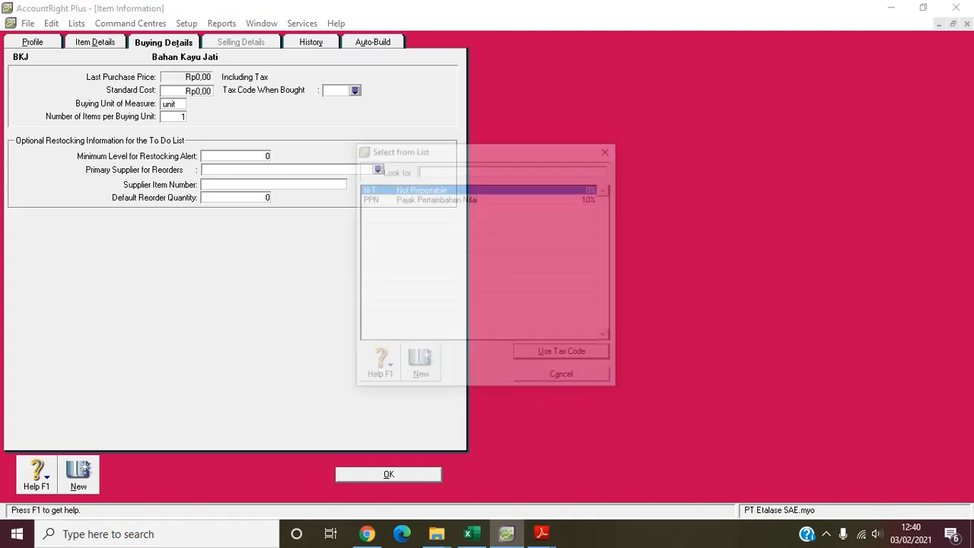
key(Down)
key(Return)
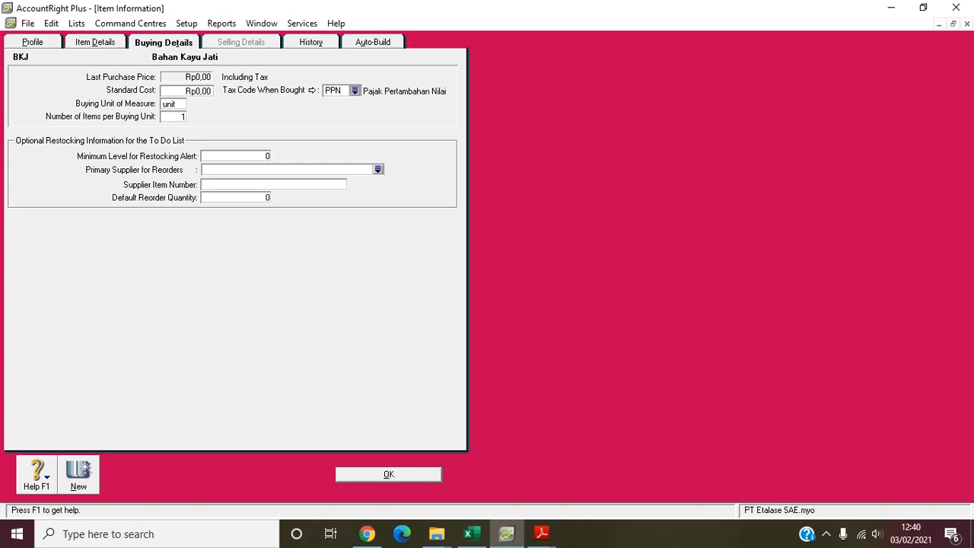
- Start another new item with item number BKM and the name "Bahan Kayu Mahoni"
key(alt+n)
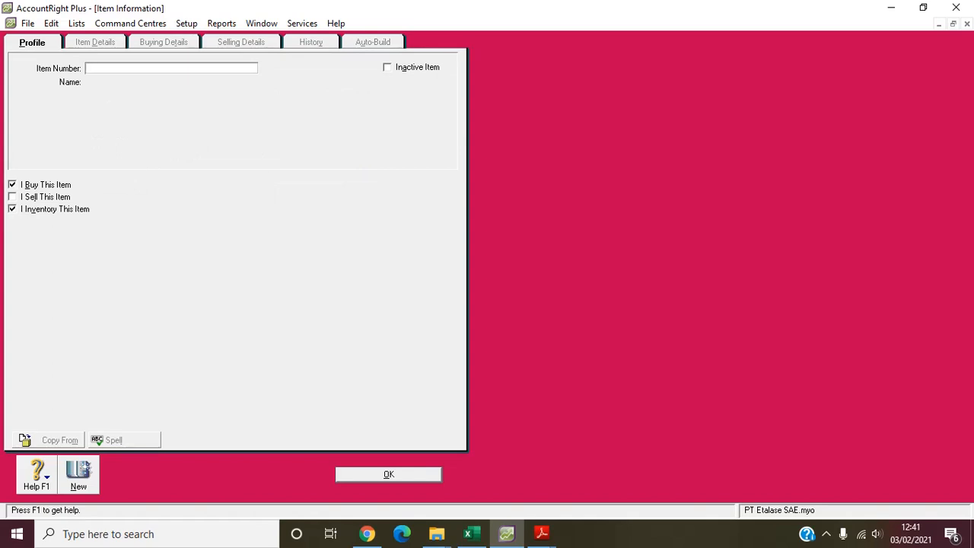
text(BKM)
key(Tab)
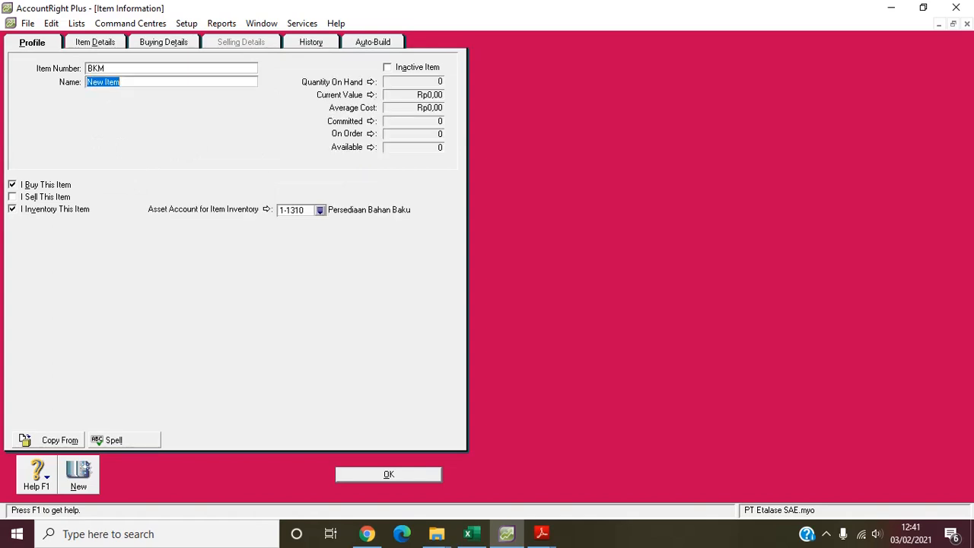
text(Bahan Kayu Mahoni)
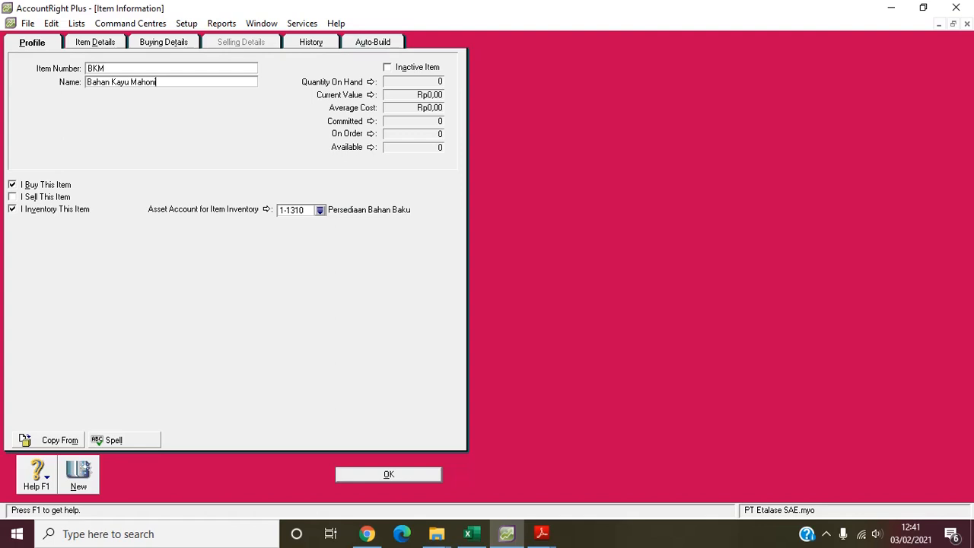
- Set item BKM's type to Bahan Baku and enter the description "Bahan Baku Kayu Mahoni"
click(95, 42)
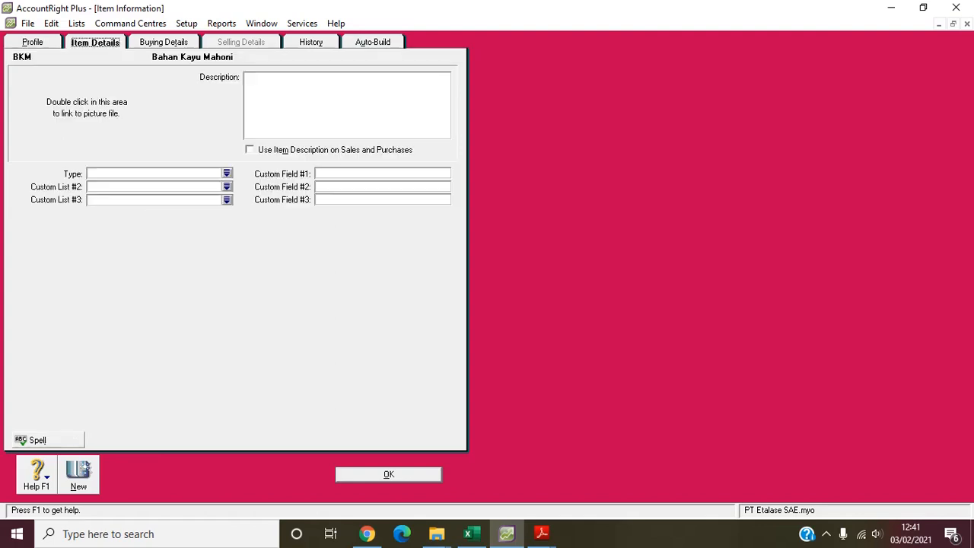
click(227, 174)
double_click(383, 188)
click(246, 77)
text(Bahan )
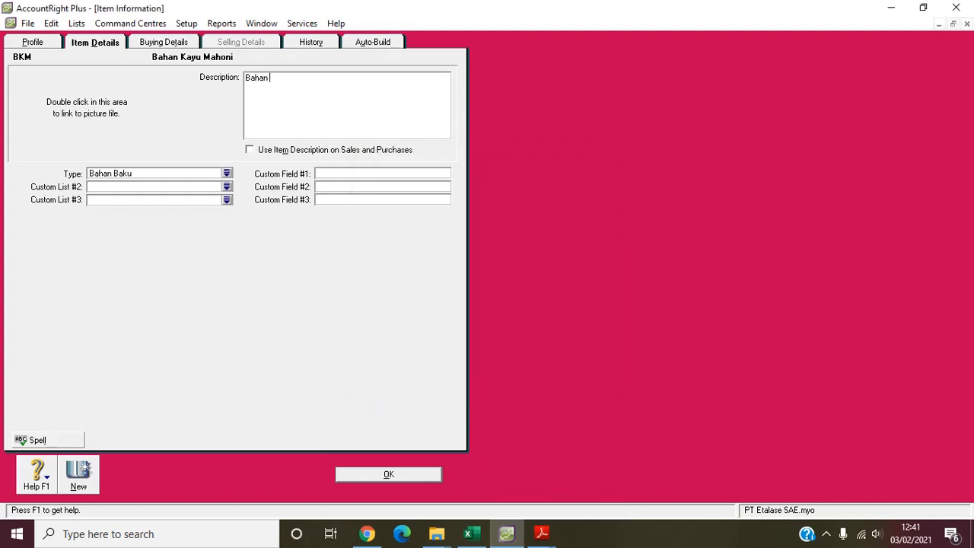
text(Kayu Mahoni)
key(alt+e)
text(Baku)
- Check item BKM's buying details and save the item, ignoring all flagged spellings
click(164, 43)
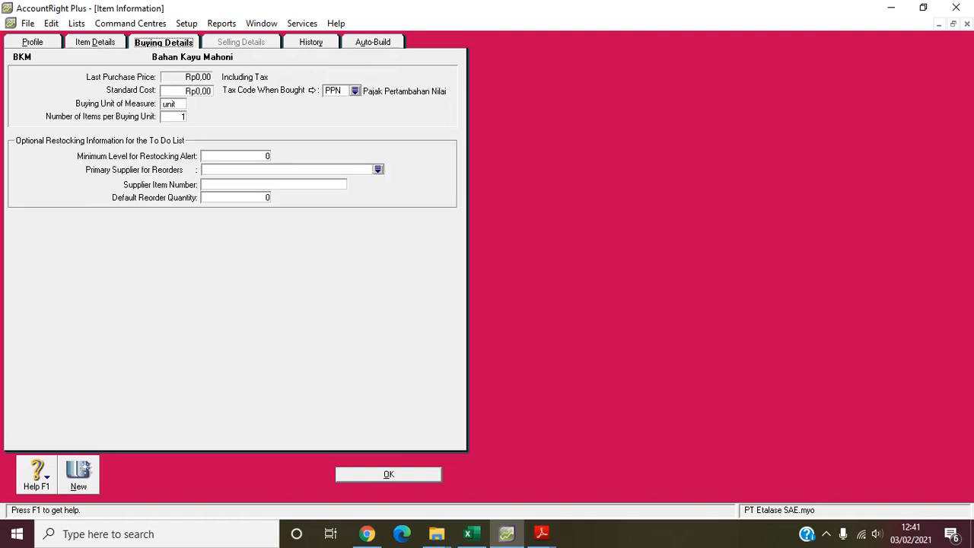
key(Return)
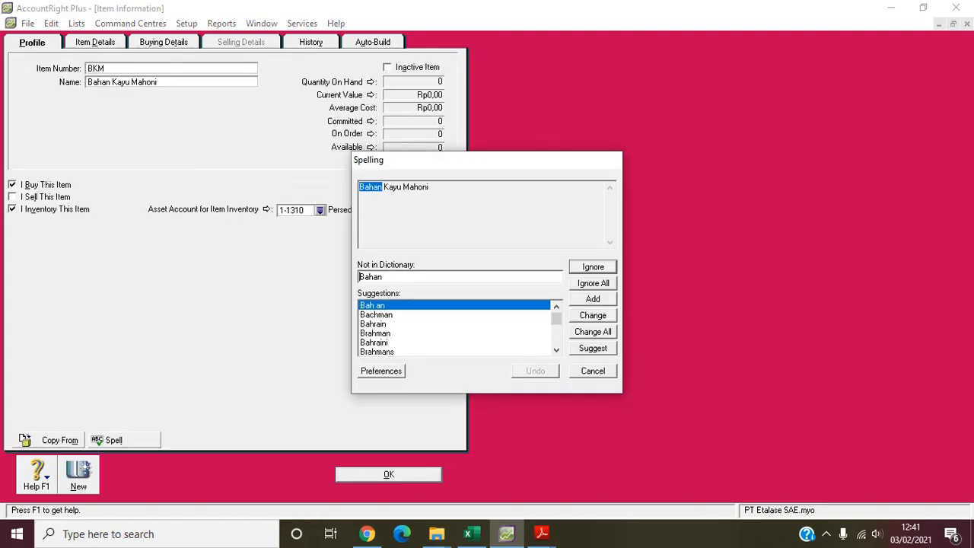
click(593, 283)
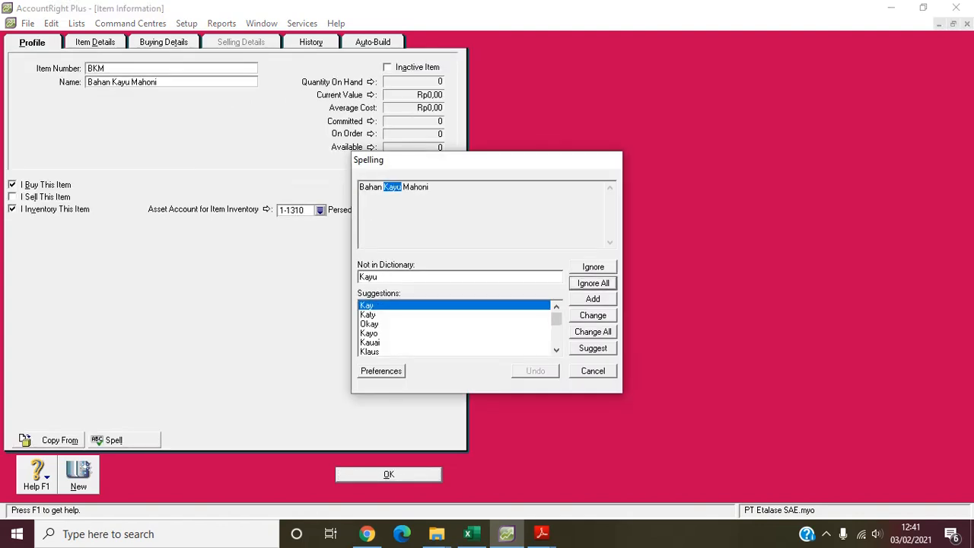
click(593, 284)
click(593, 283)
click(593, 283)
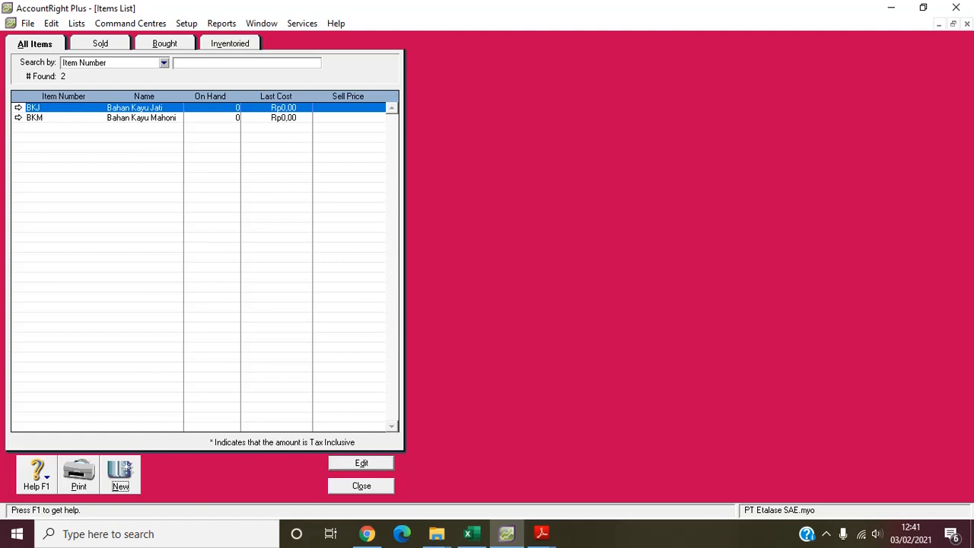
- Create a new item with item number PLT and the name "Plitur"
key(Return)
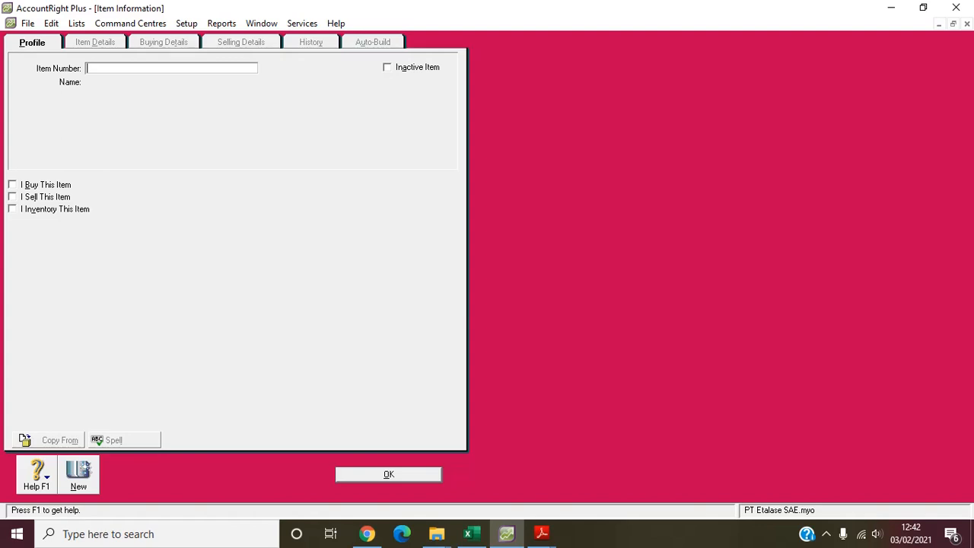
text(PLT)
key(Tab)
text(Plitur)
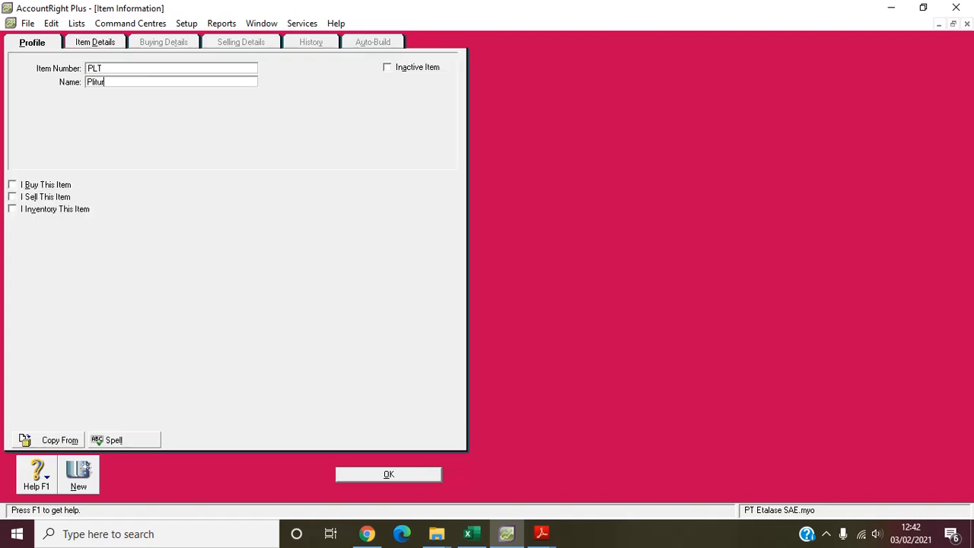
- Mark item PLT as bought and inventoried, with 1-1350 Persediaan Bahan Pembantu as its inventory asset account
key(Tab)
key(Tab)
key(space)
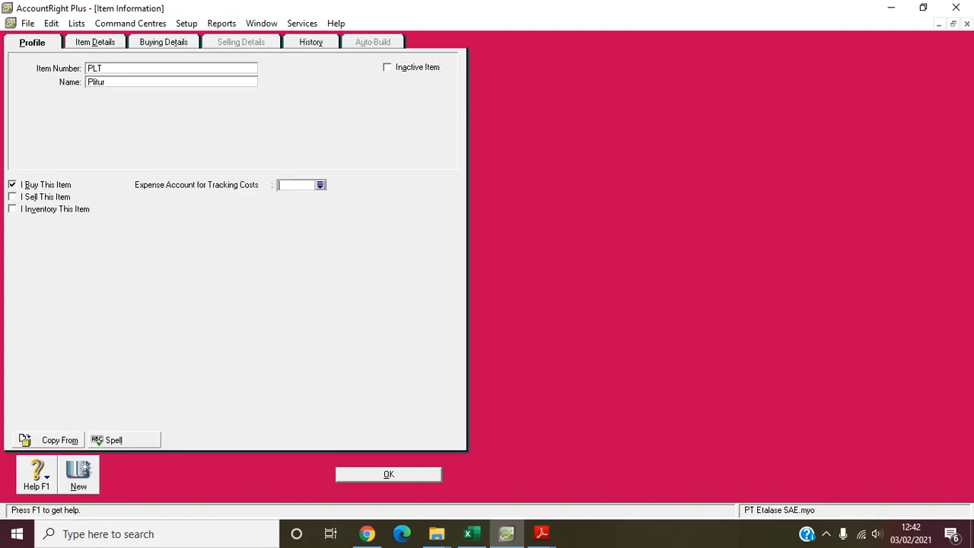
click(12, 209)
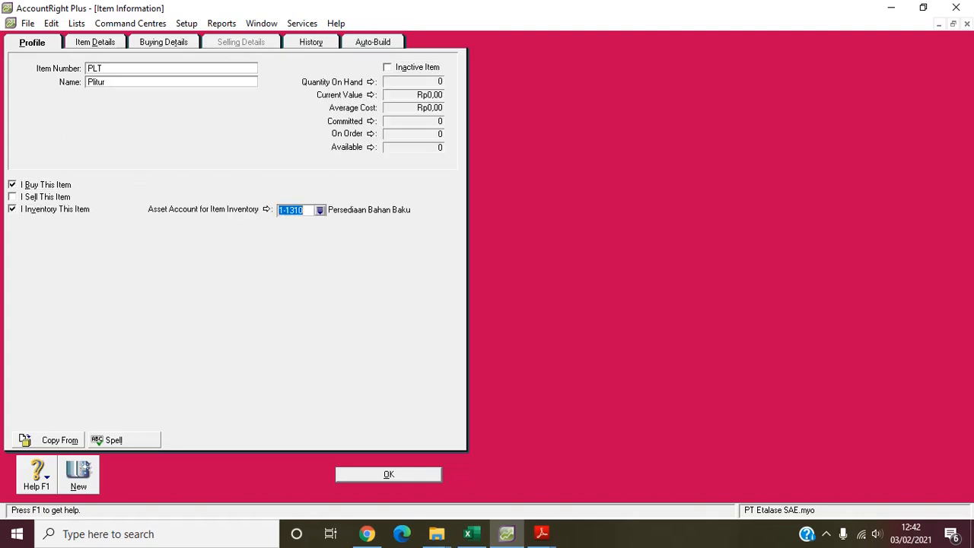
click(319, 210)
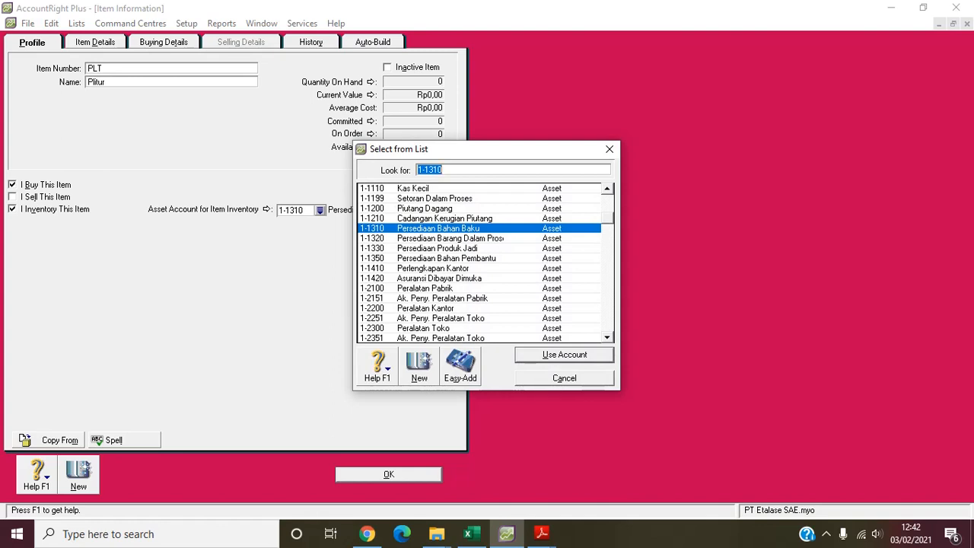
text(1-1350)
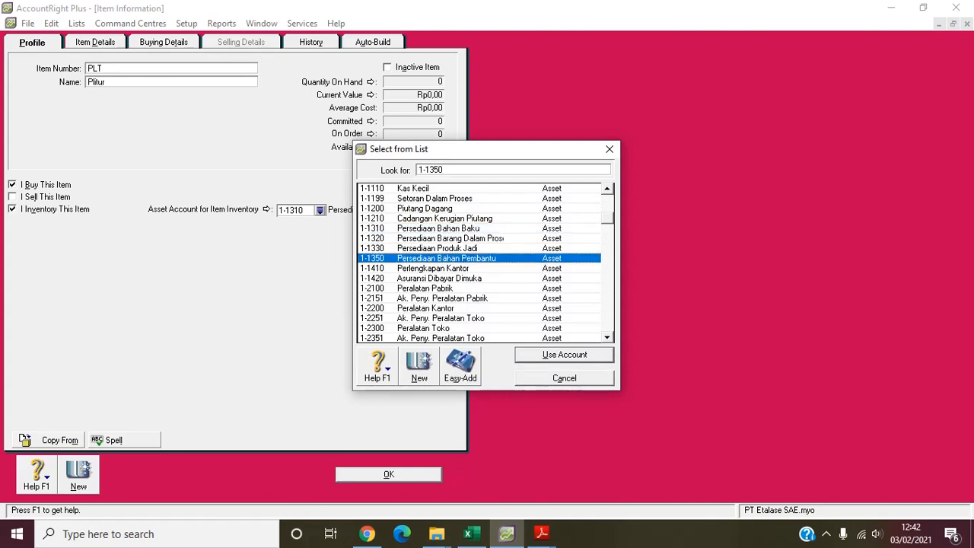
key(Return)
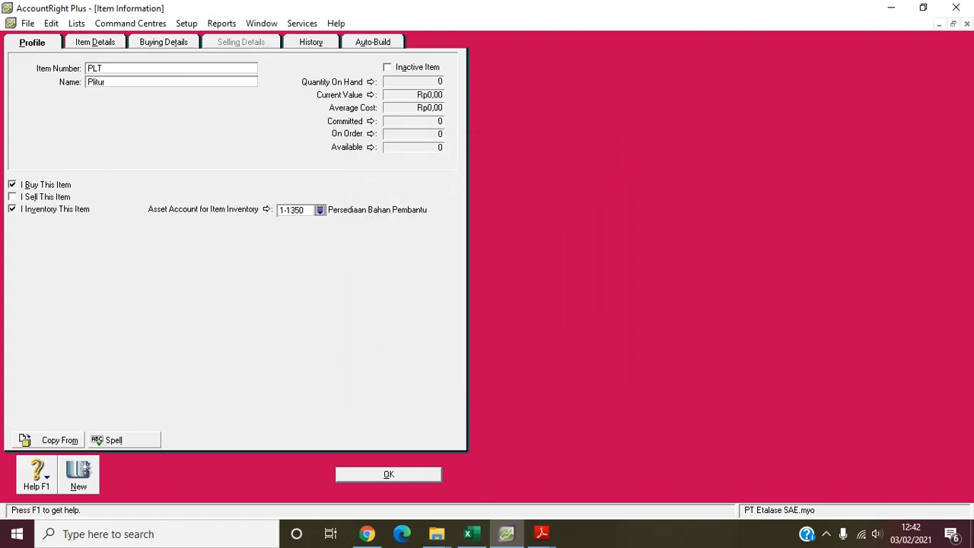
- Describe item PLT as "Bahan Pembantu Plitur", use the description on sales and purchases, and set its type to Bahan Pembantu
click(95, 42)
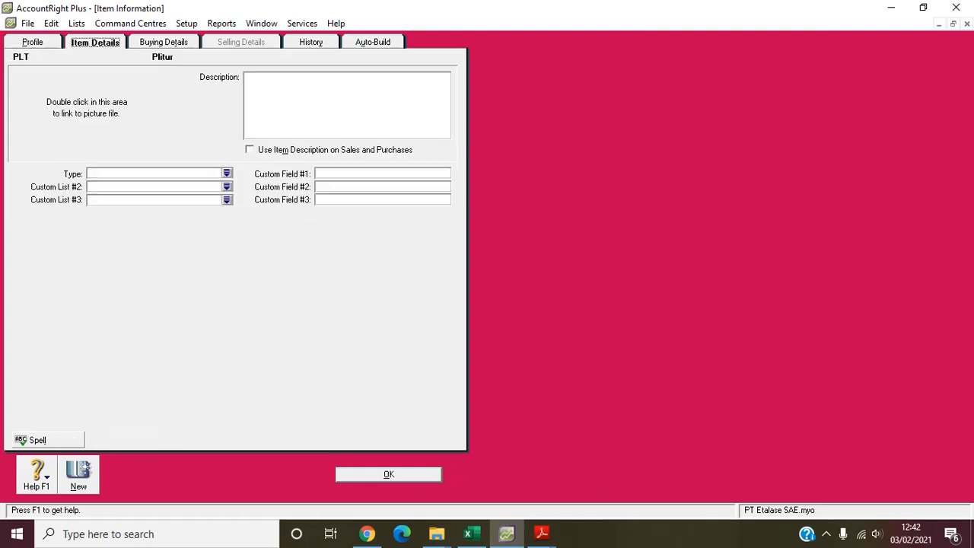
click(347, 105)
text(Bahan Pembantu Plitu)
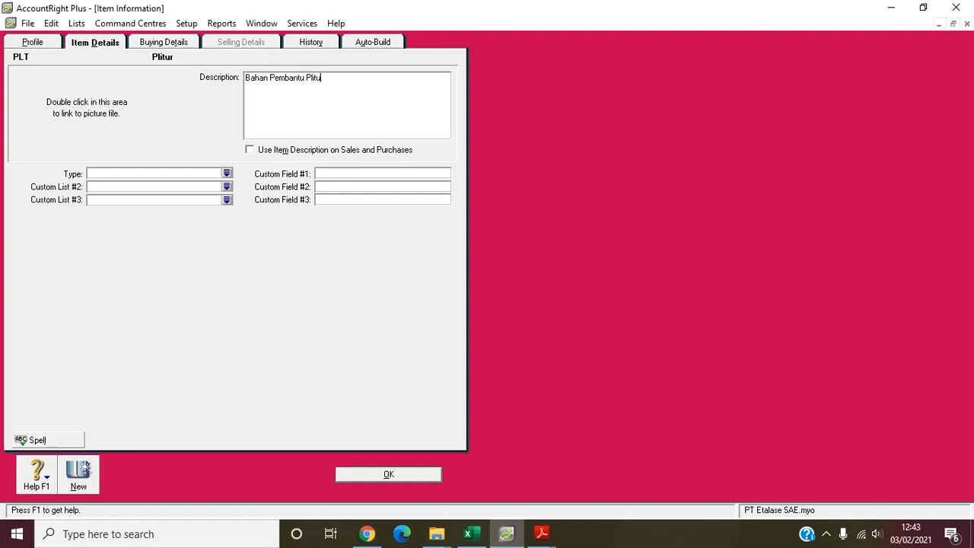
text(r)
key(alt+m)
click(227, 174)
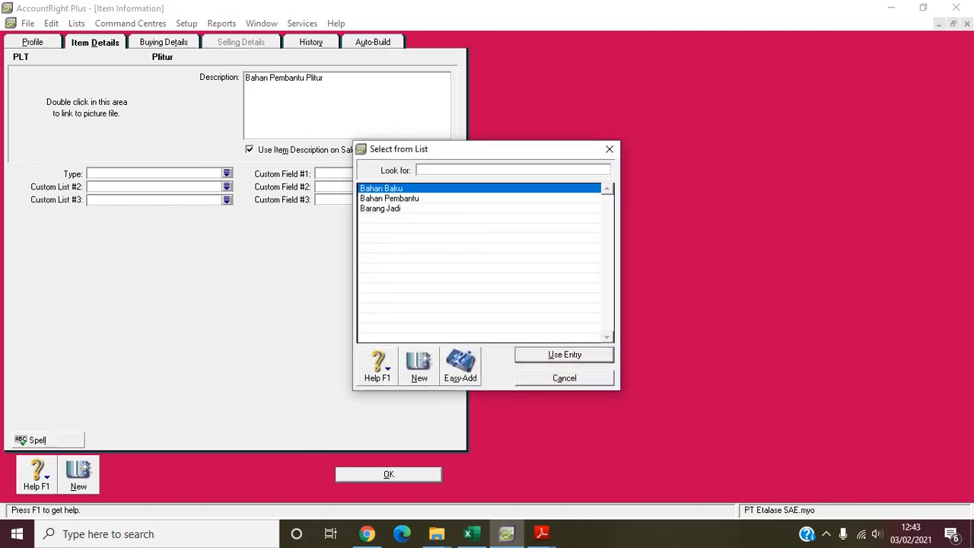
double_click(392, 198)
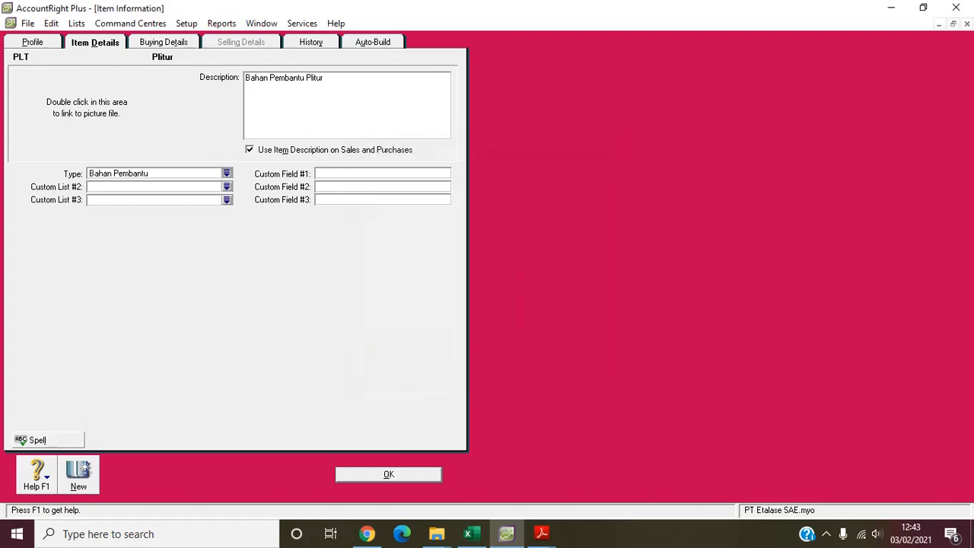
- Start another new item with item number TRP and the name "Triplek"
click(79, 476)
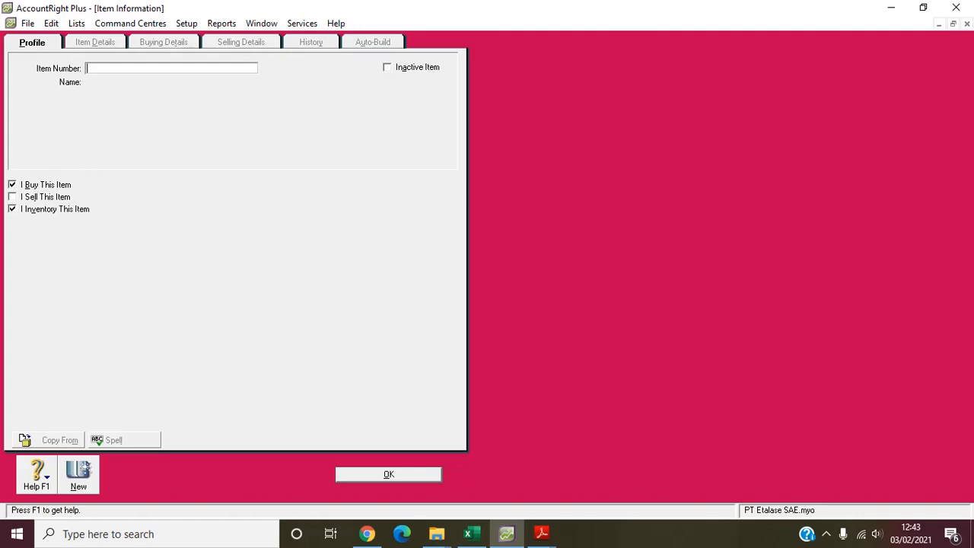
text(TRp)
key(BackSpace)
text(P)
key(Tab)
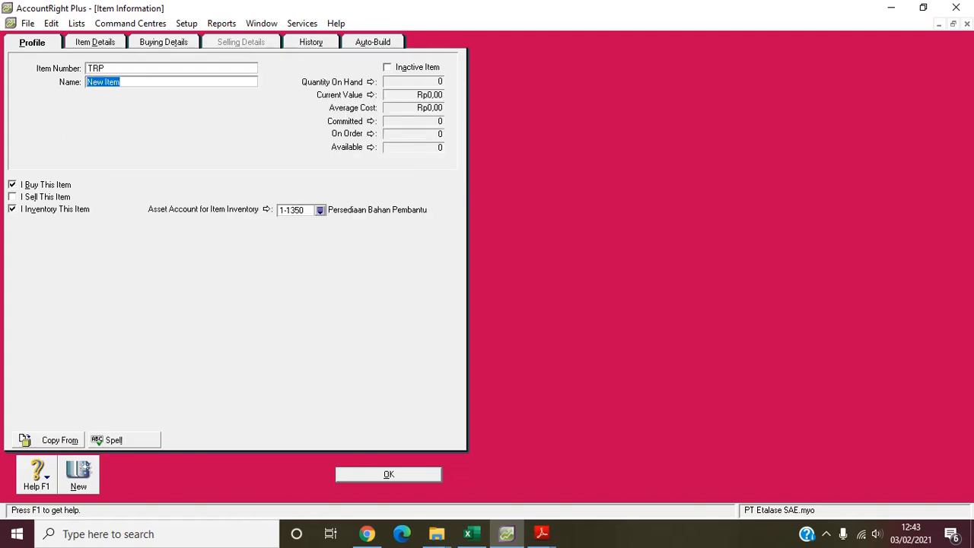
text(Triplek)
key(Tab)
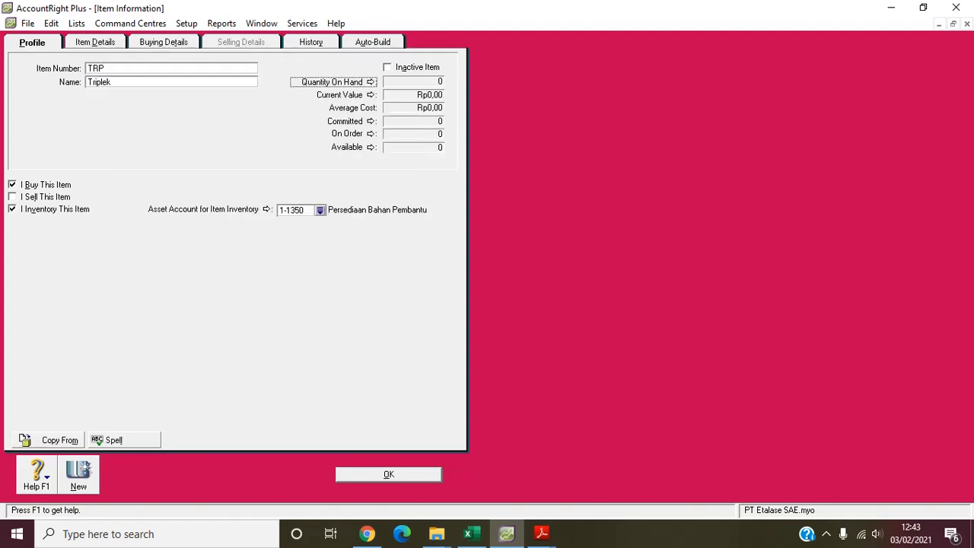
- Describe item TRP as "Bahan Pembantu Triplek", use the description on sales and purchases, and set its type to Bahan Pembantu
click(95, 41)
click(251, 79)
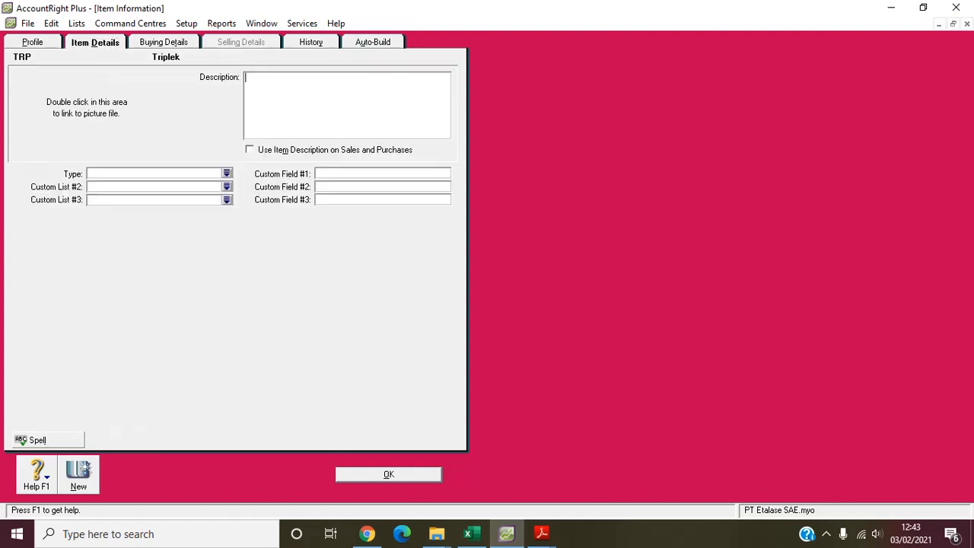
text(Bahan Pembantu Triplek)
click(250, 150)
click(226, 174)
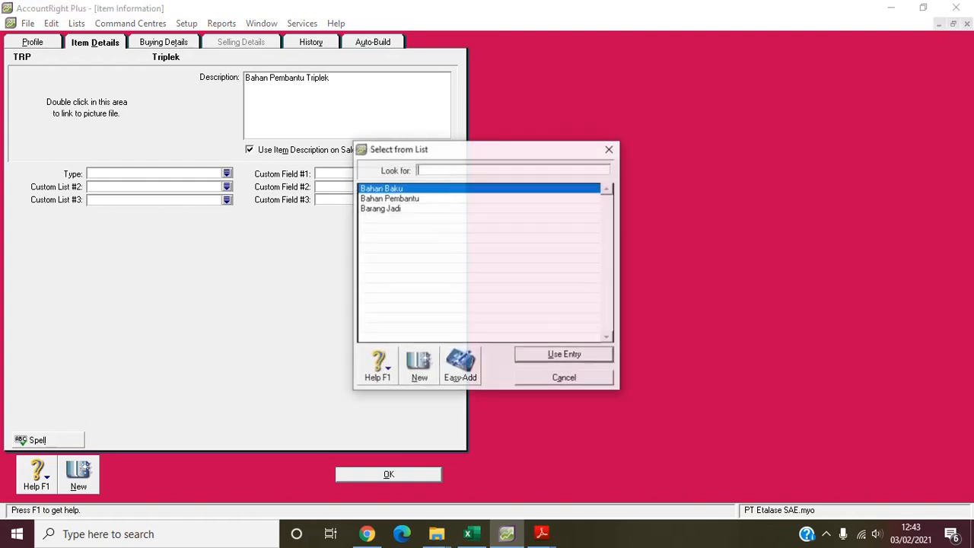
key(Down)
key(Return)
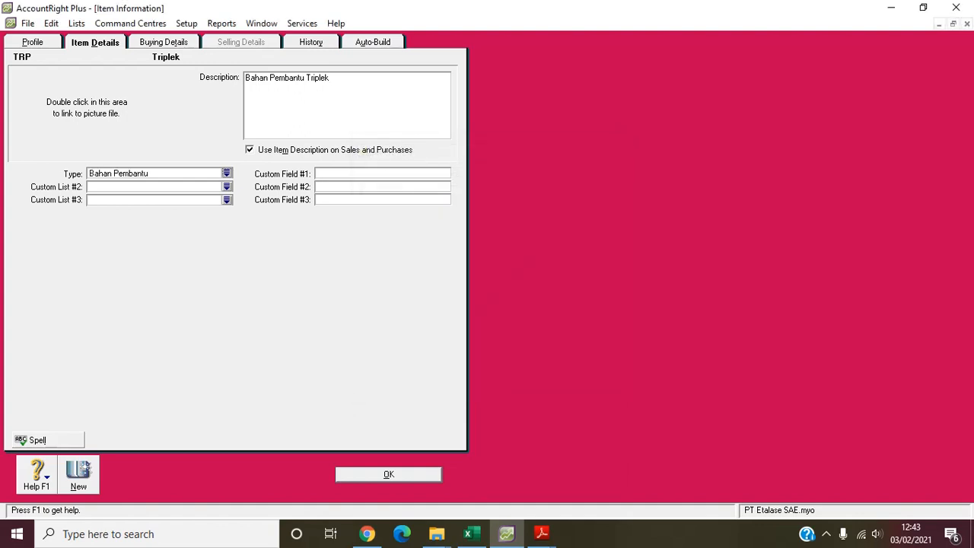
- Check item TRP's buying details and save the item, ignoring all flagged spellings
click(164, 42)
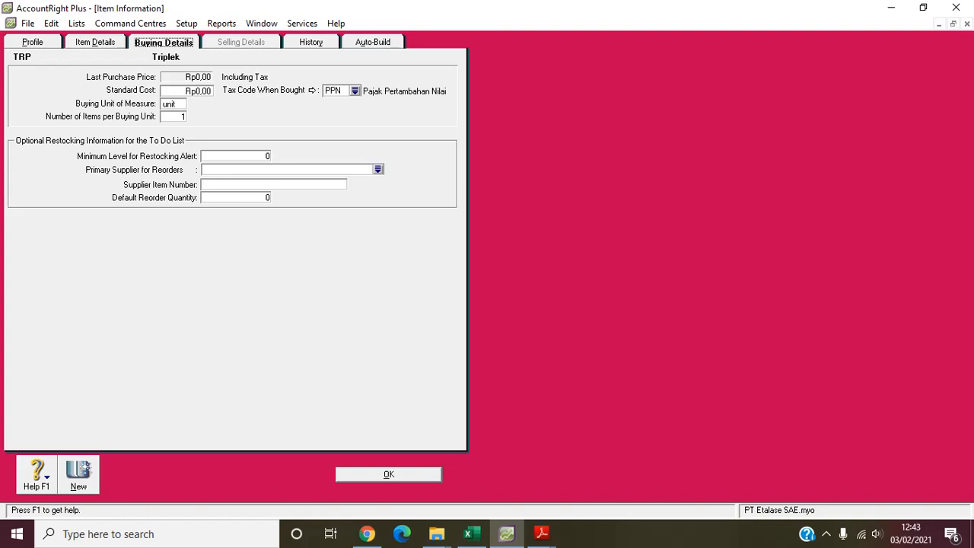
key(Return)
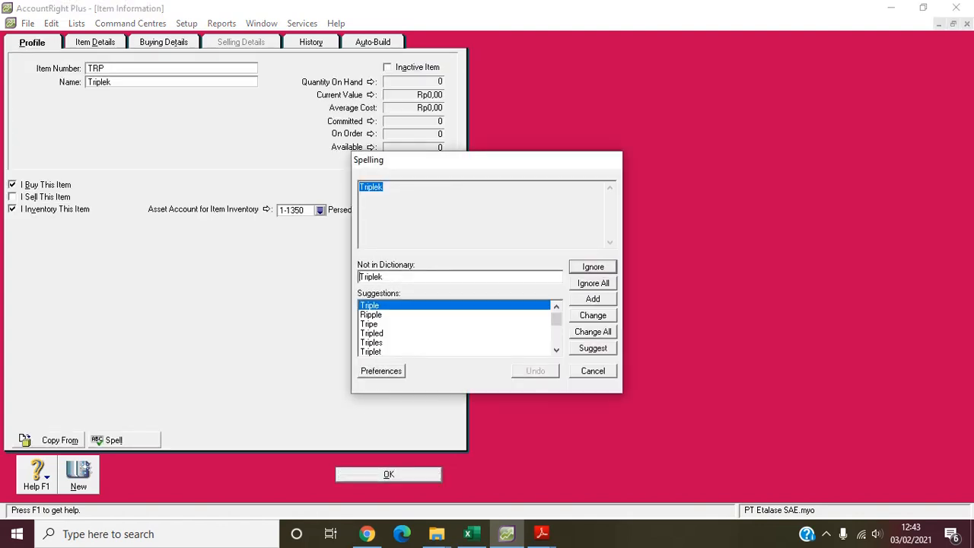
click(593, 283)
click(593, 283)
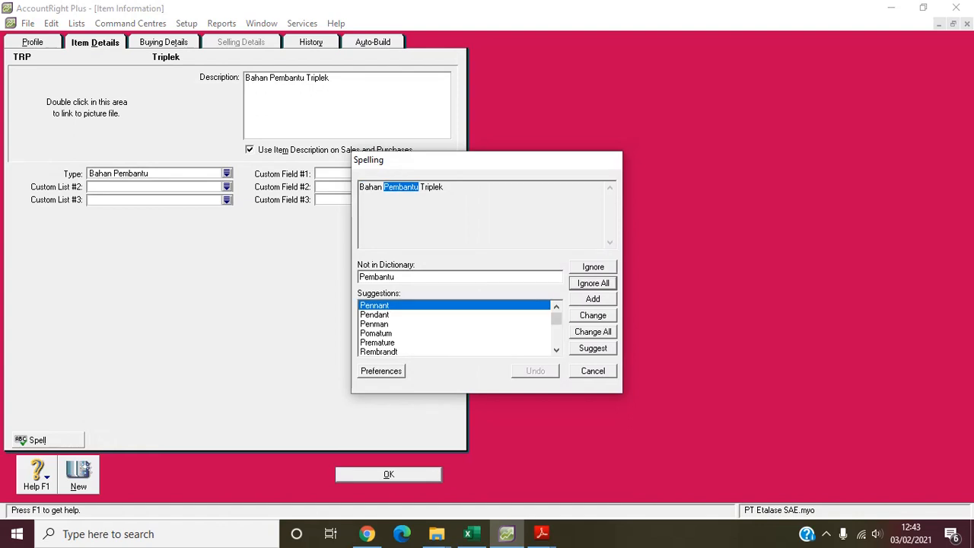
click(593, 283)
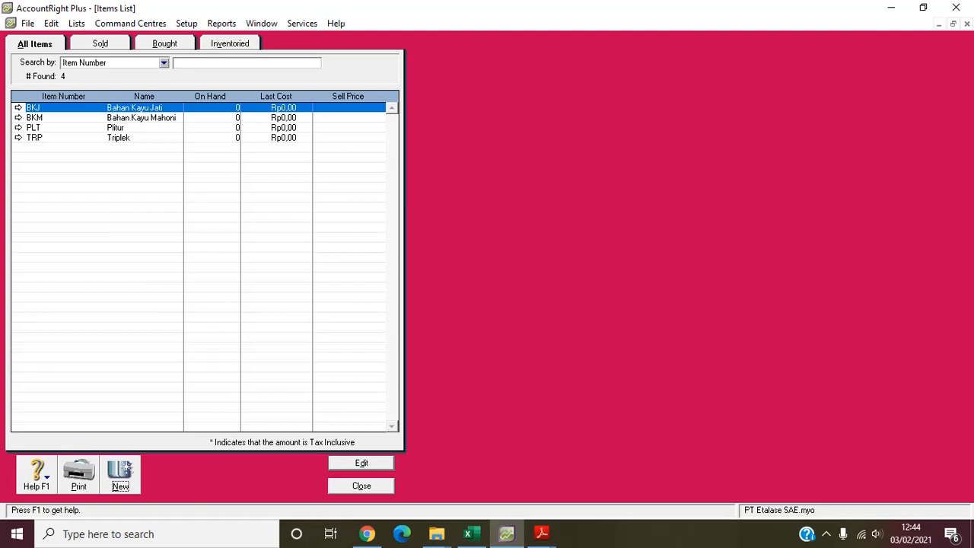
- Create a new item with item number AL1 and the name "Almari Plitur"
key(Return)
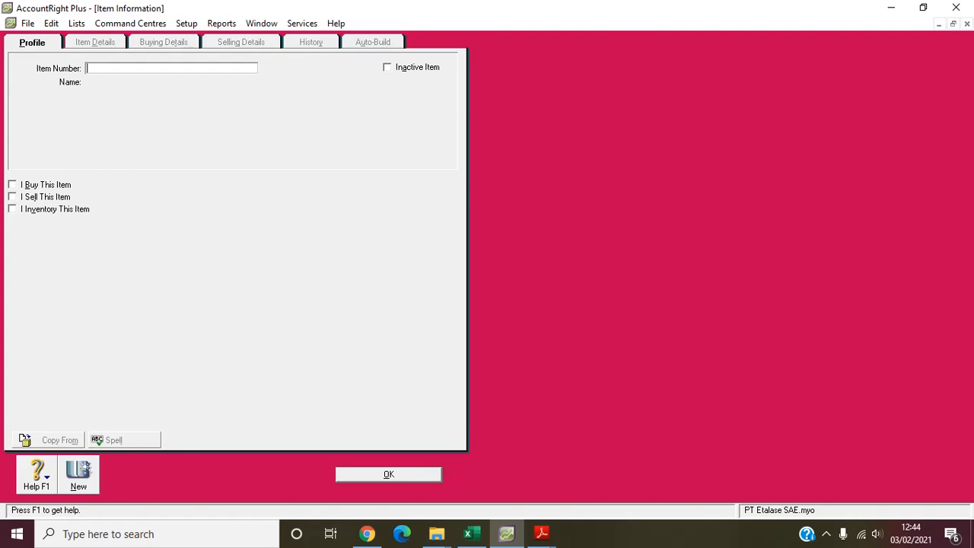
text(AL1)
key(Tab)
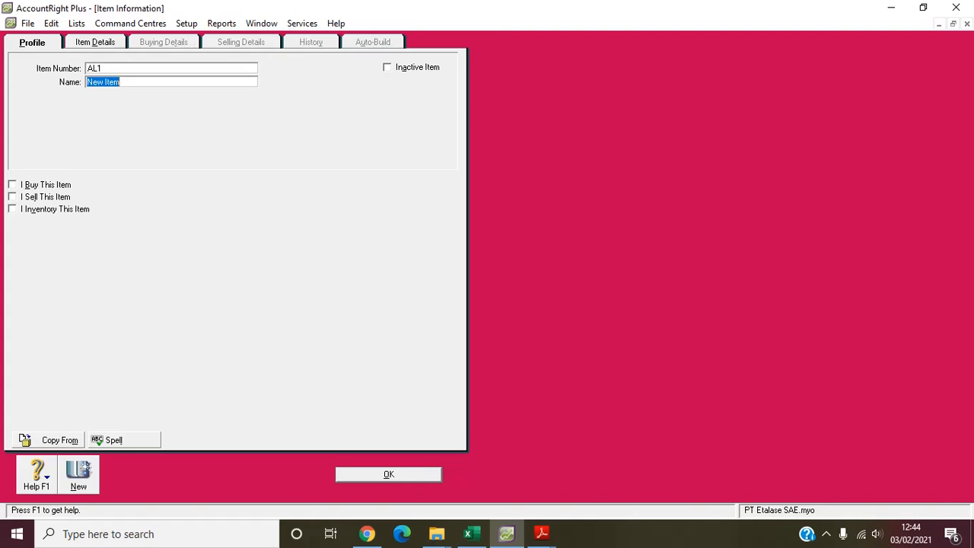
text(A)
key(BackSpace)
text(Almari Plitur)
key(Tab)
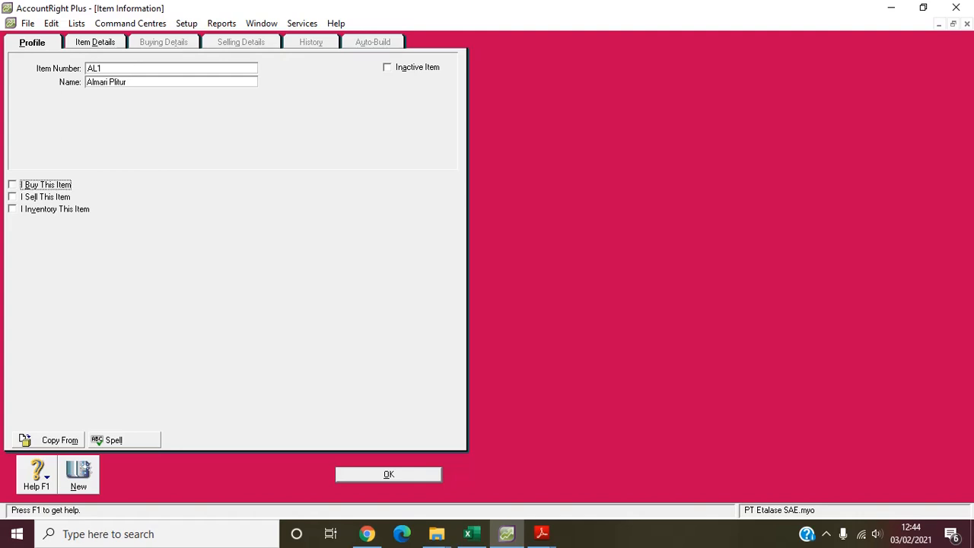
- Mark item AL1 as bought, sold and inventoried
key(space)
key(Tab)
key(space)
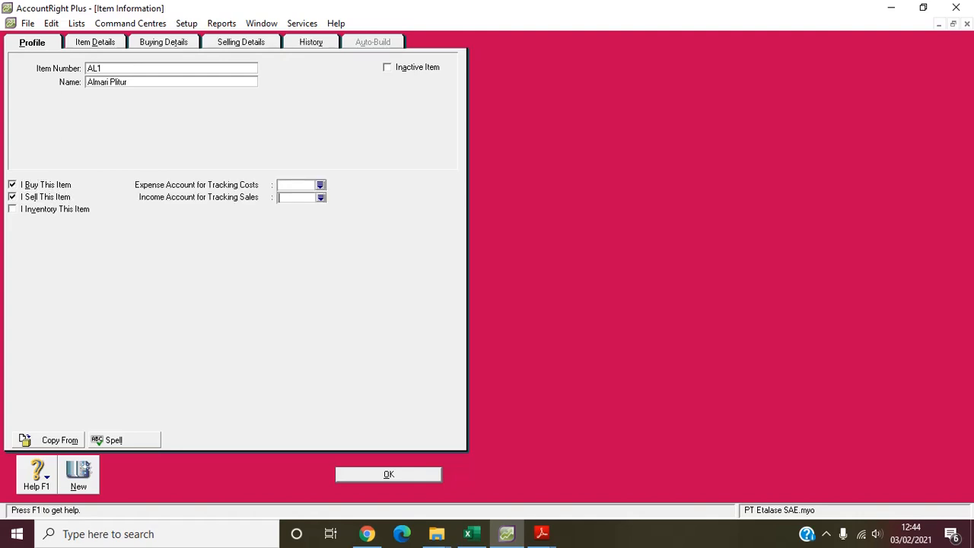
key(Tab)
key(space)
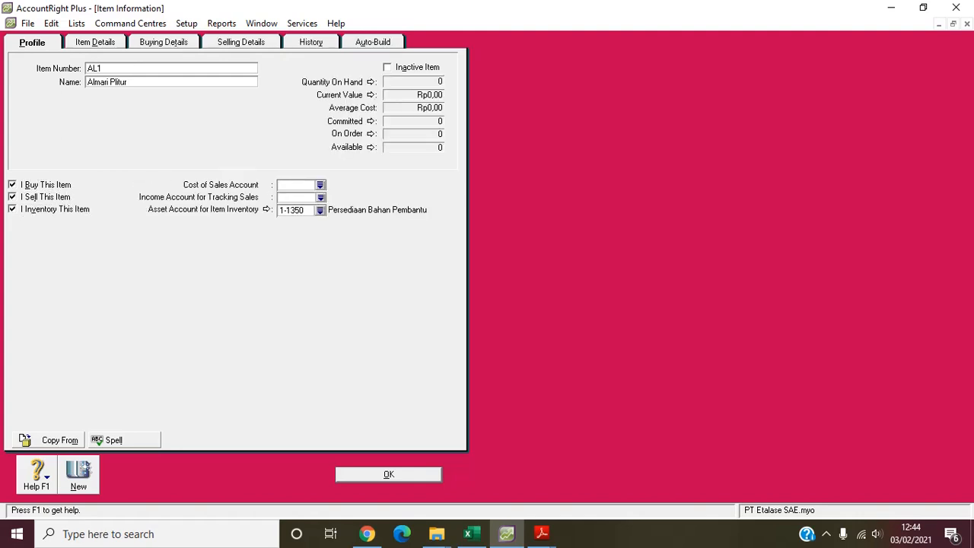
- Assign item AL1's accounts: cost of sales 5-1000 Harga Pokok Penjualan, income 4-1000 Penjualan and inventory asset 1-1330 Persediaan Produk Jadi
text(5-1000)
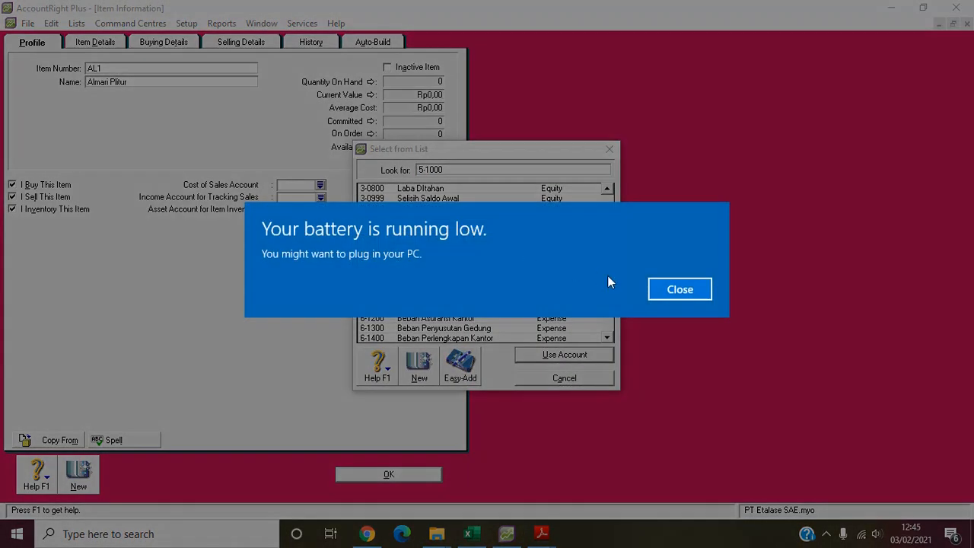
click(659, 290)
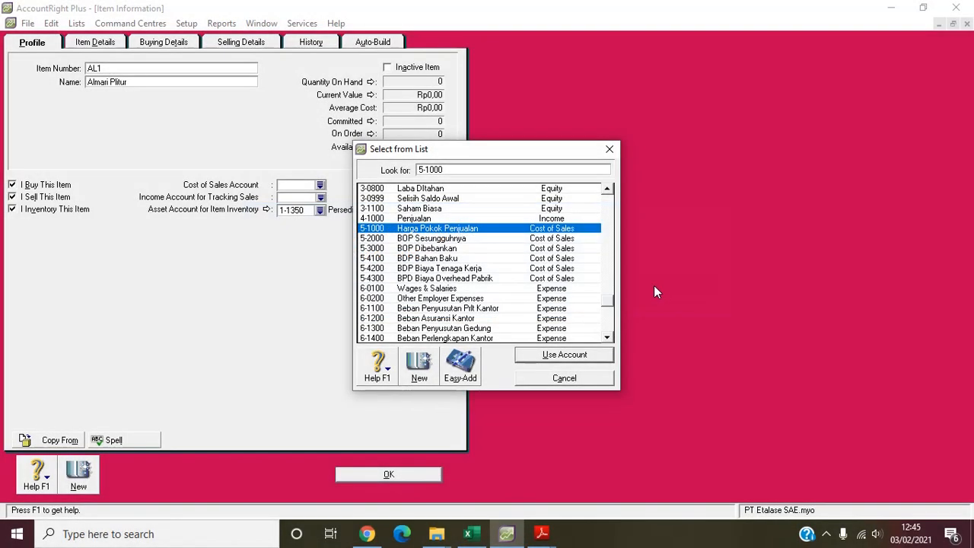
key(Return)
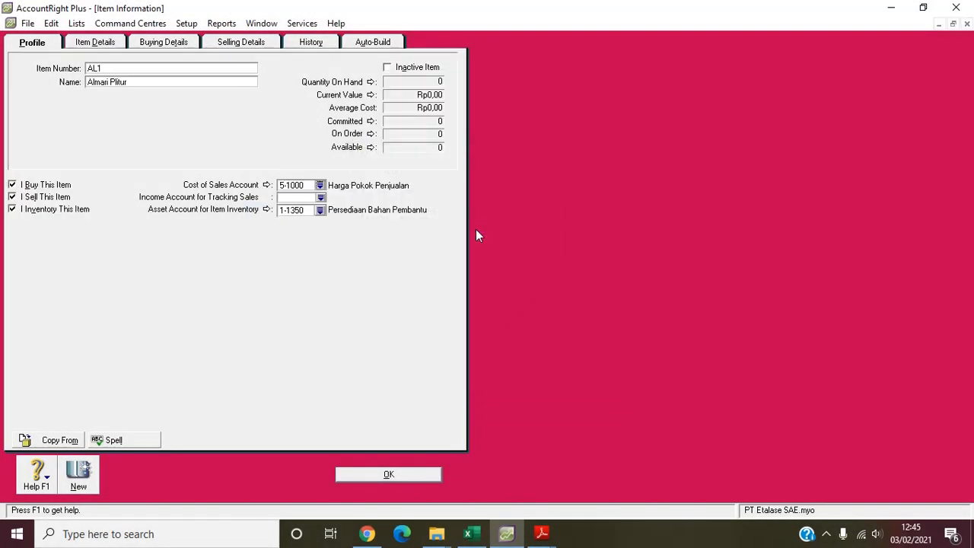
click(321, 198)
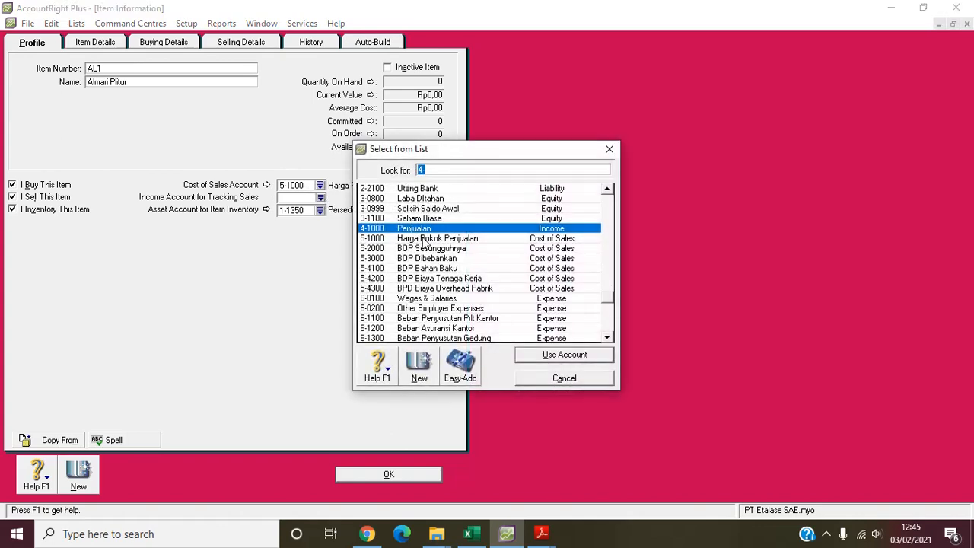
click(431, 229)
double_click(431, 228)
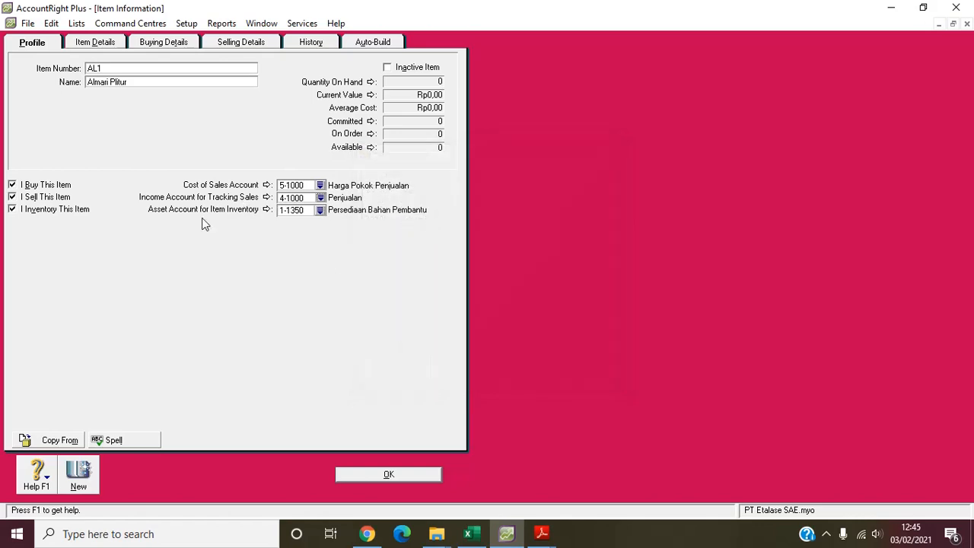
click(320, 210)
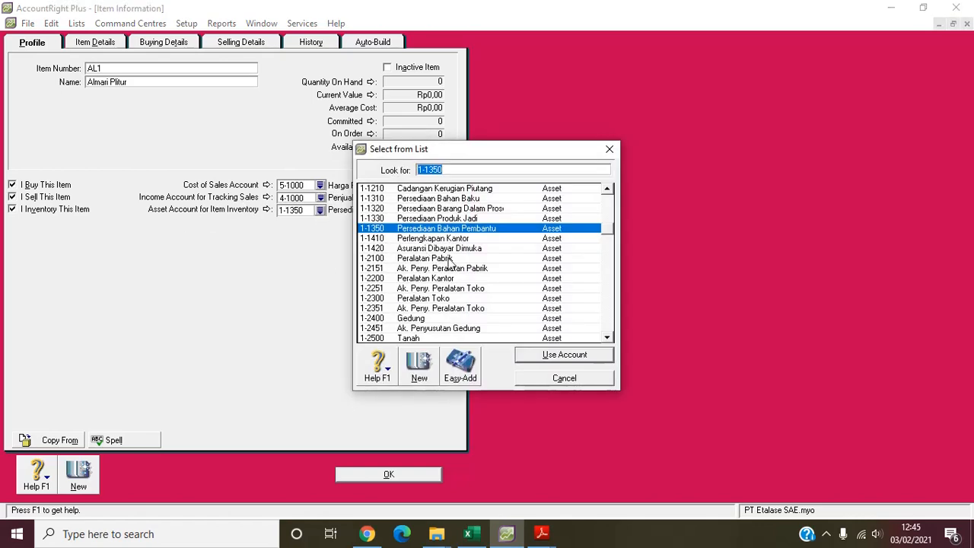
double_click(464, 218)
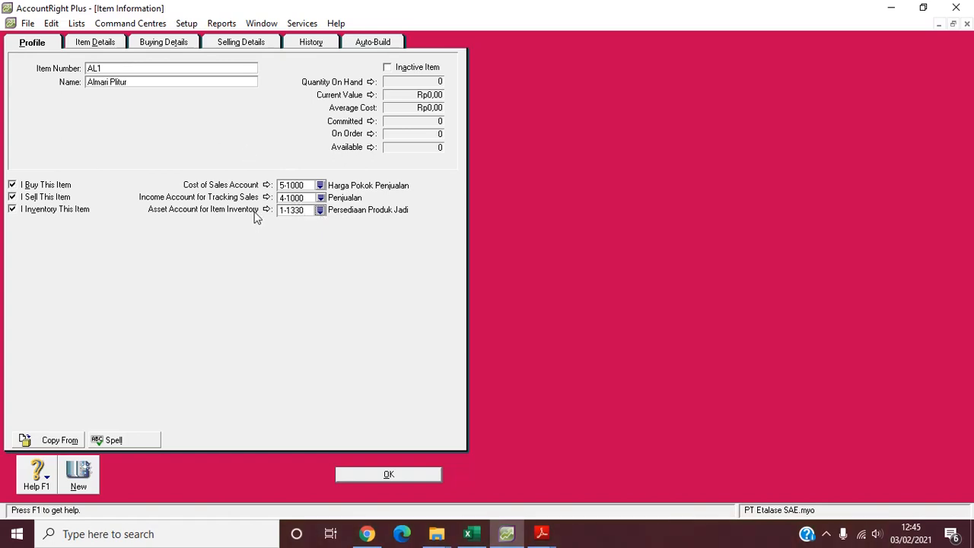
- Describe item AL1 as "Barang Jadi Almari Plitur", use the description on sales and purchases, and set its type to Barang Jadi
click(94, 43)
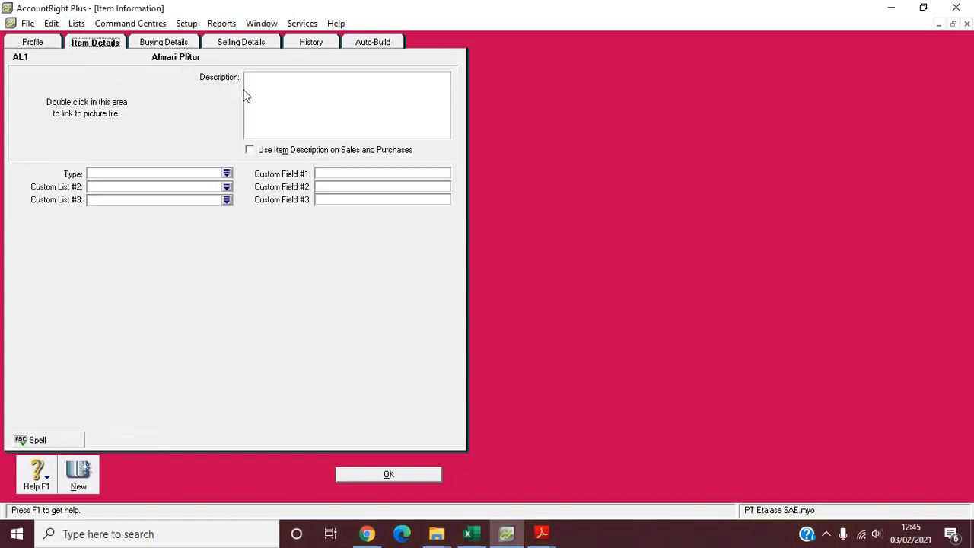
text(Barang Jadi Almari Plitur)
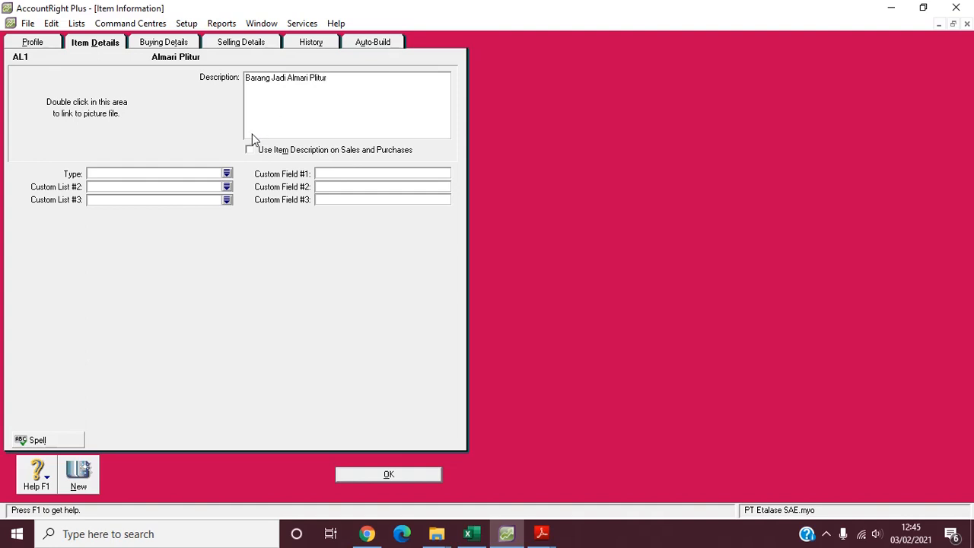
click(251, 154)
click(228, 175)
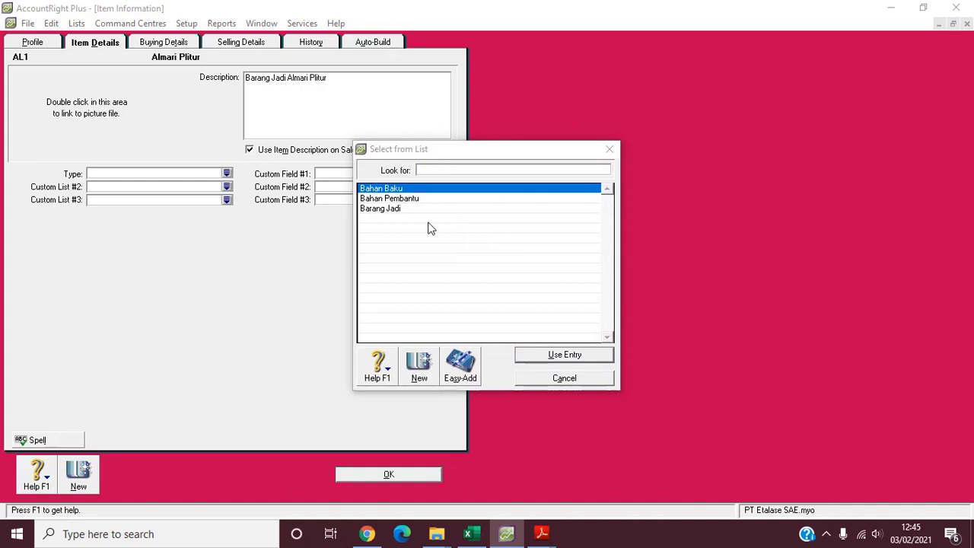
click(398, 201)
double_click(398, 208)
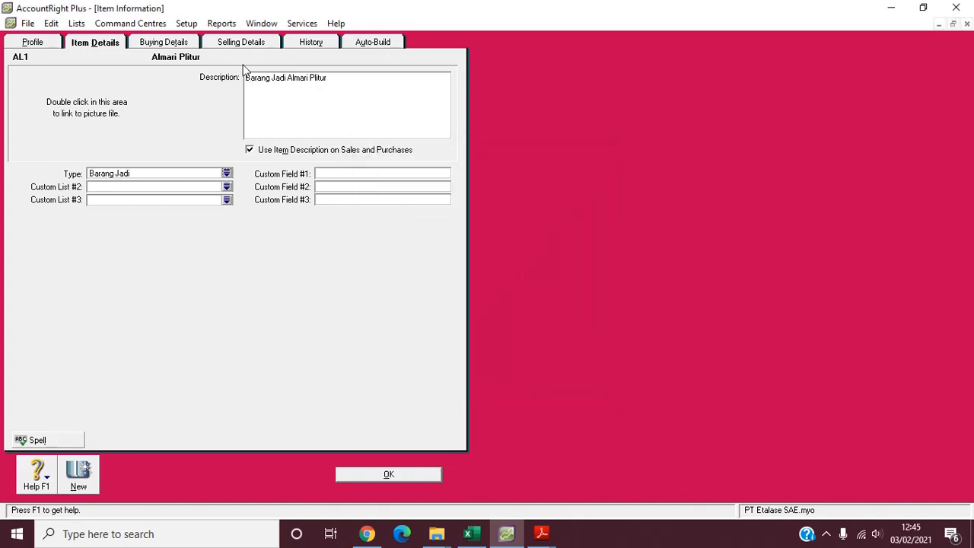
- Set item AL1's selling unit of measure to unit and its tax code when sold to PPN
click(163, 42)
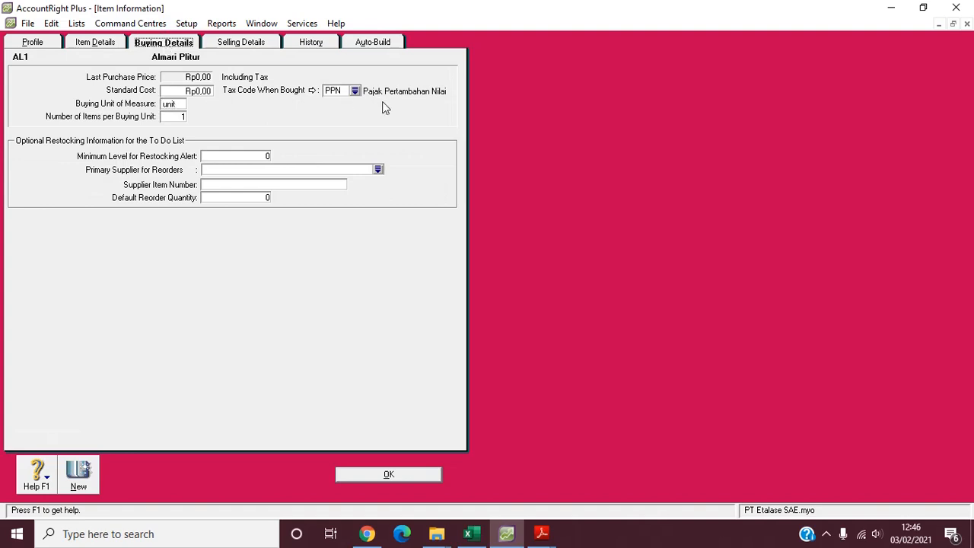
click(233, 45)
click(156, 86)
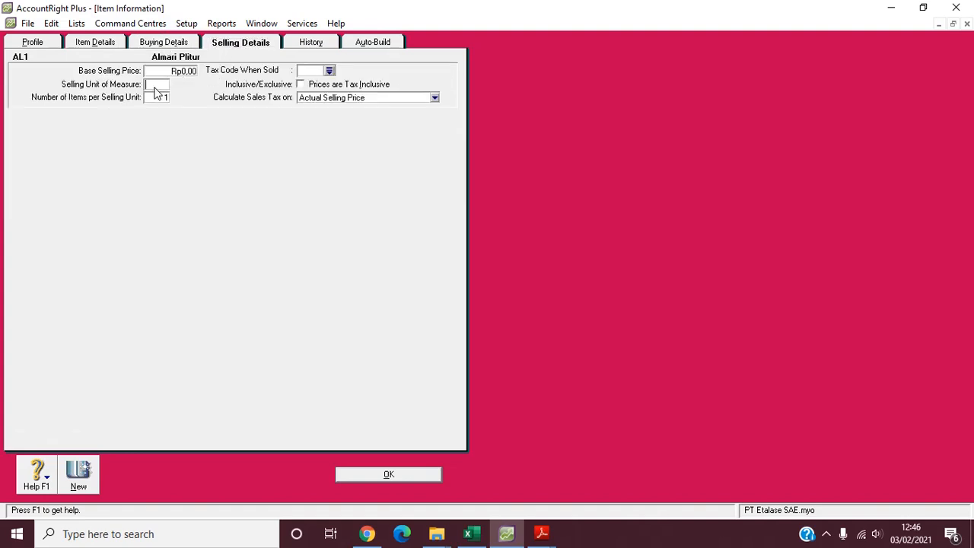
text(unit)
click(329, 70)
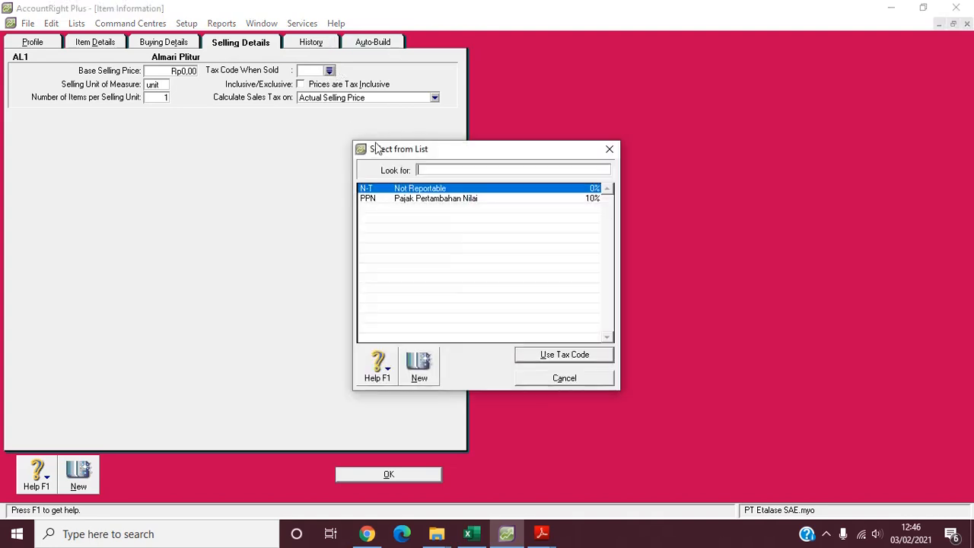
double_click(437, 198)
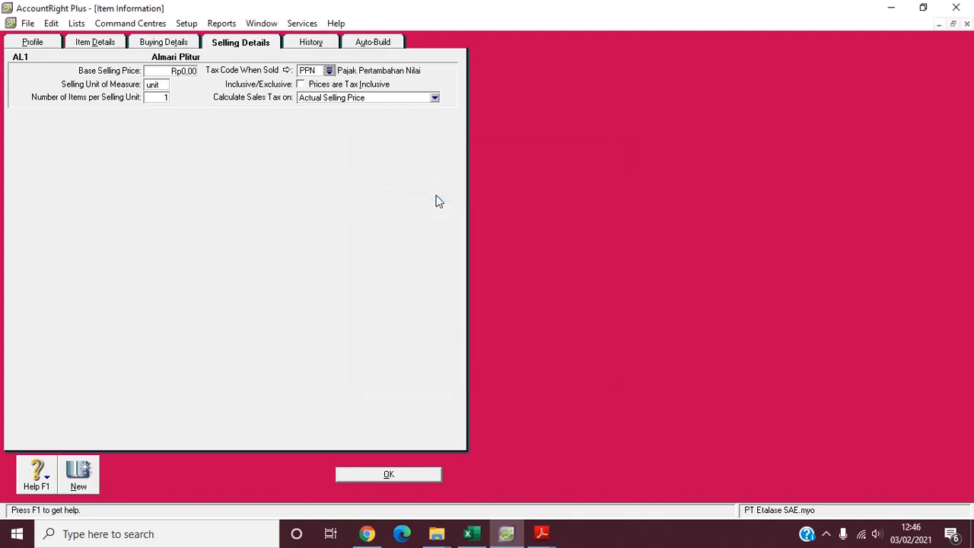
- Create a new item with item number AL2 and the name "Almari Triplek"
click(79, 470)
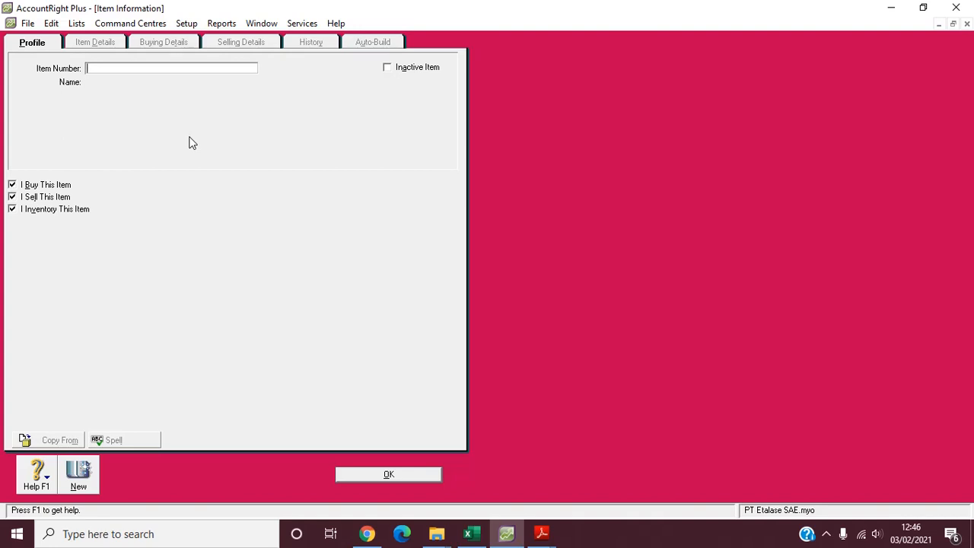
text(AB)
key(BackSpace)
text(L2)
key(Tab)
text(Almari)
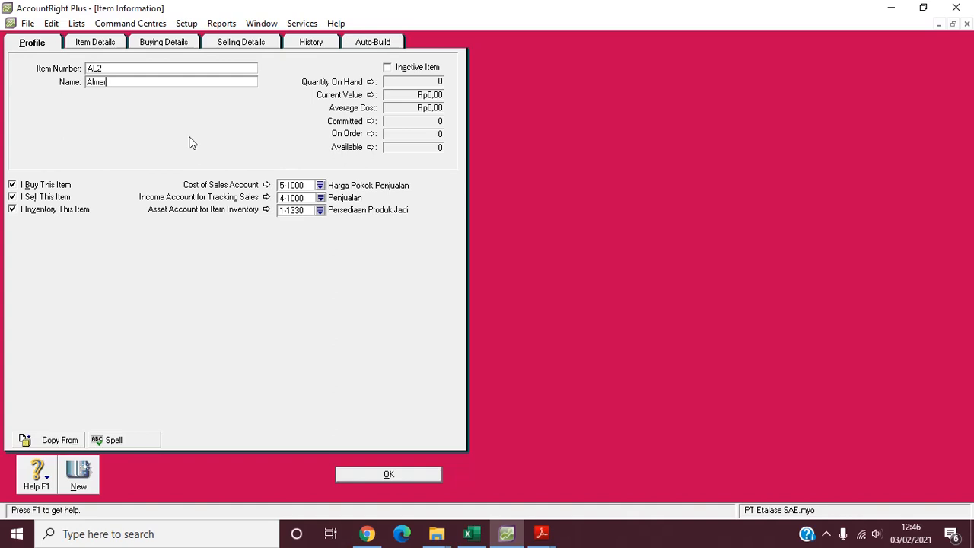
text( Triplek)
- Describe item AL2 as "Barang Jadi Almari Triplek", use the description on sales and purchases, and set its type to Barang Jadi
click(107, 42)
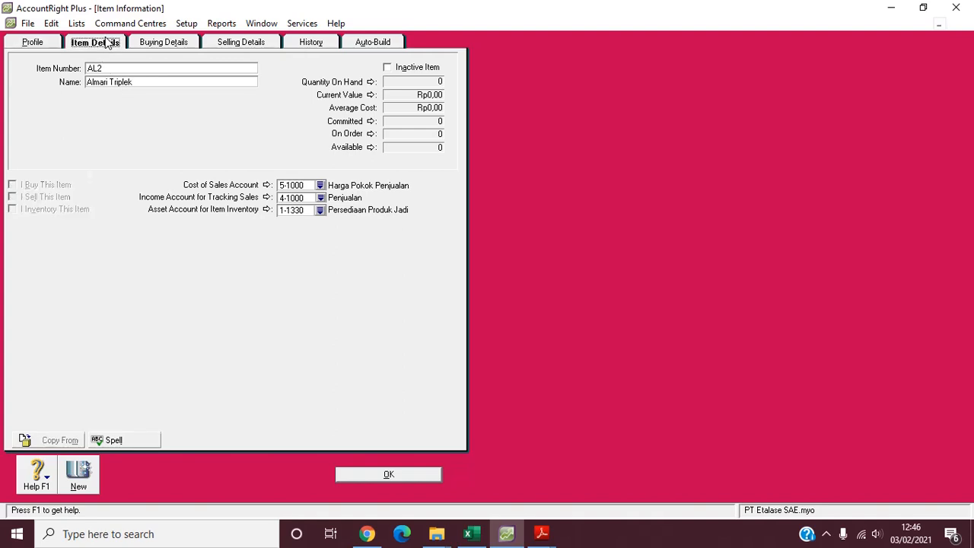
text(Bar)
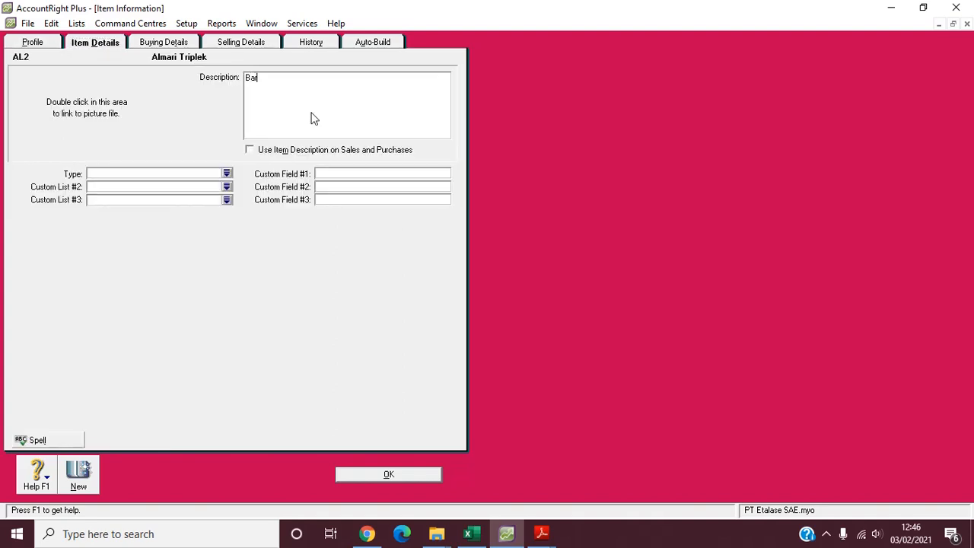
text(ang Jadi Almari Triplek)
click(253, 153)
click(227, 174)
double_click(390, 209)
- Check item AL2's buying and selling details and save the item, ignoring all spelling suggestions
click(157, 44)
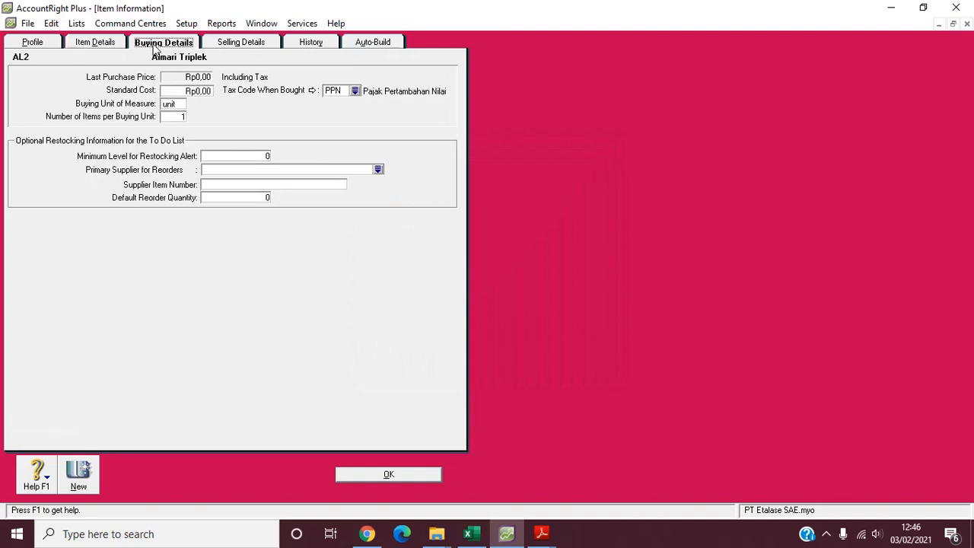
click(265, 40)
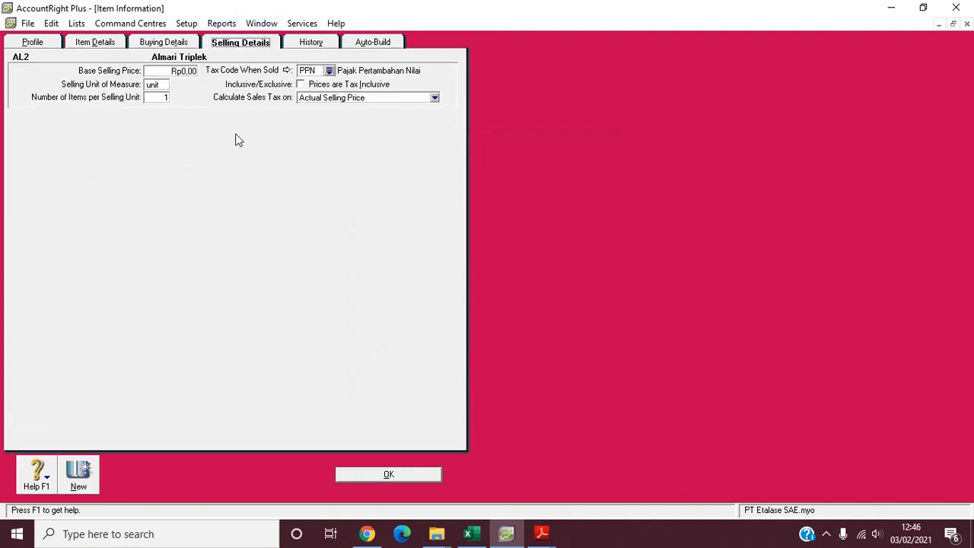
click(388, 480)
click(596, 294)
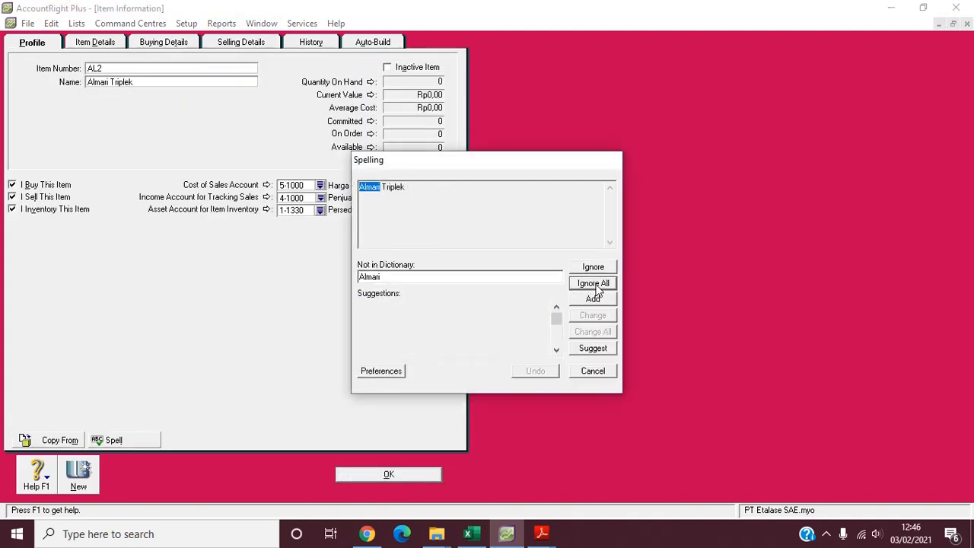
click(595, 284)
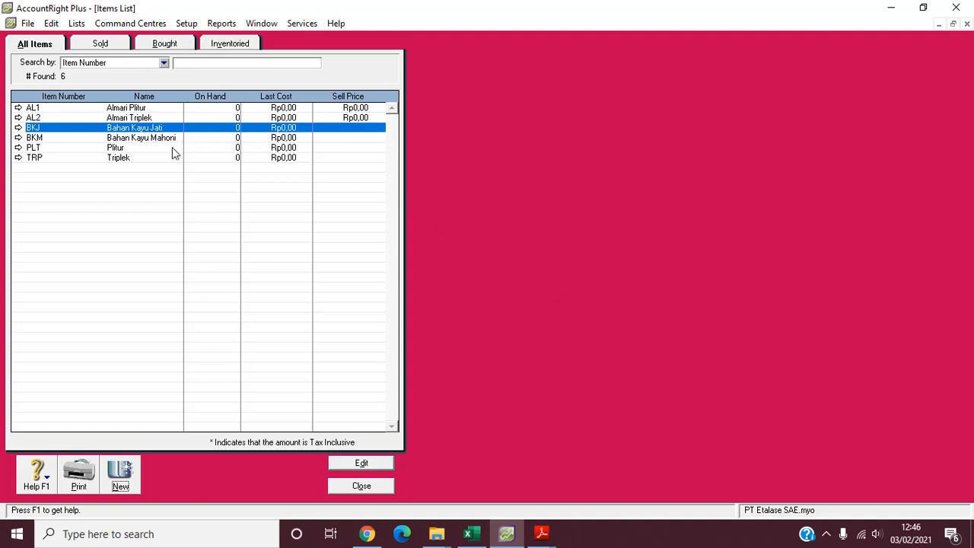
- Look over the raw material, supporting material and finished goods entries in the items list and close the list
click(126, 139)
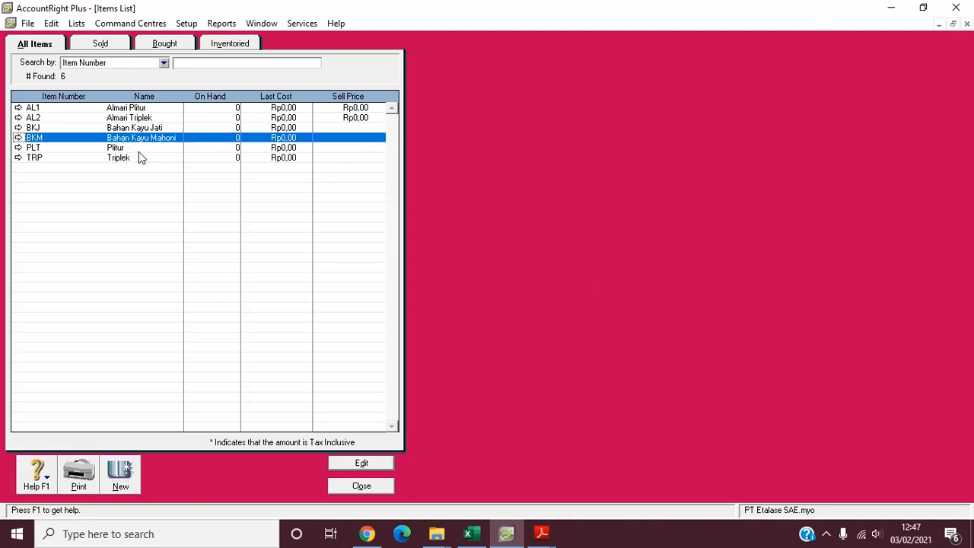
click(138, 151)
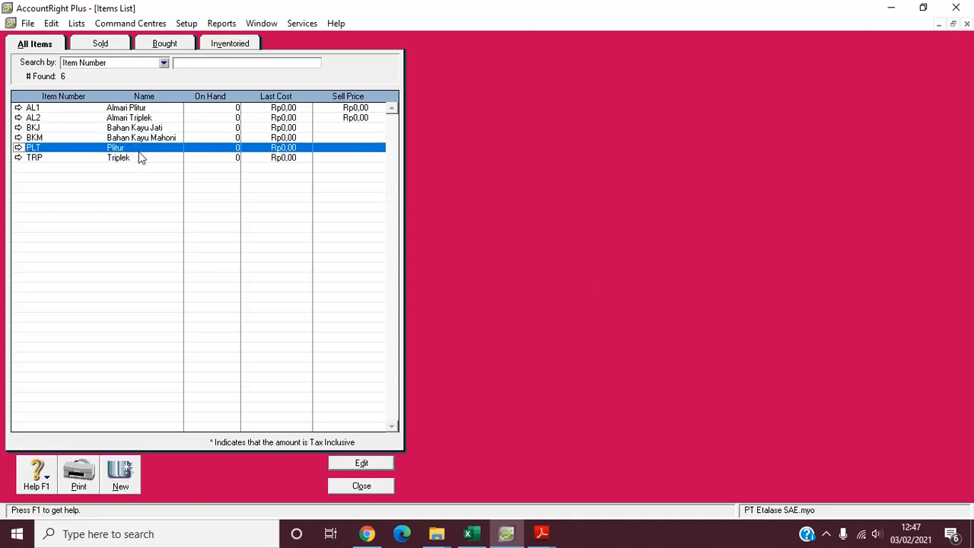
click(154, 109)
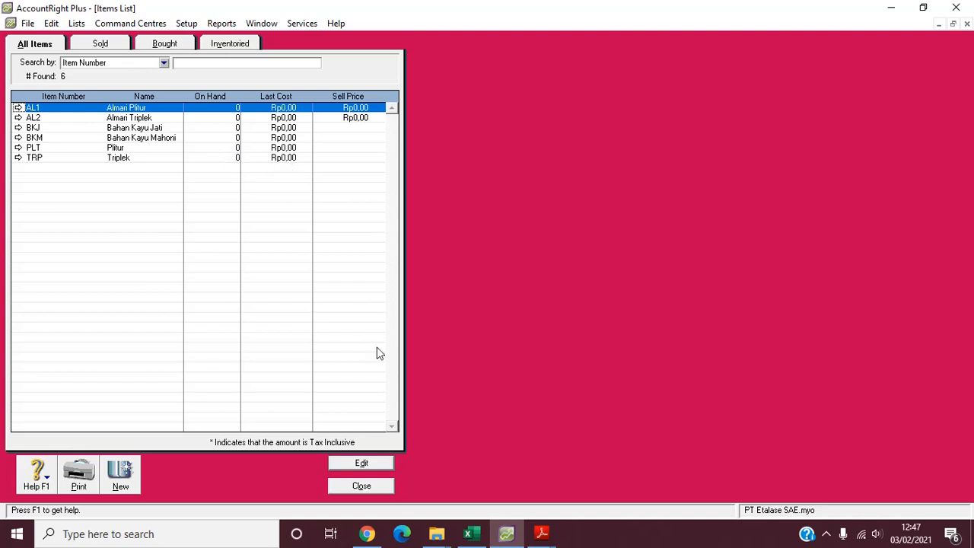
click(371, 490)
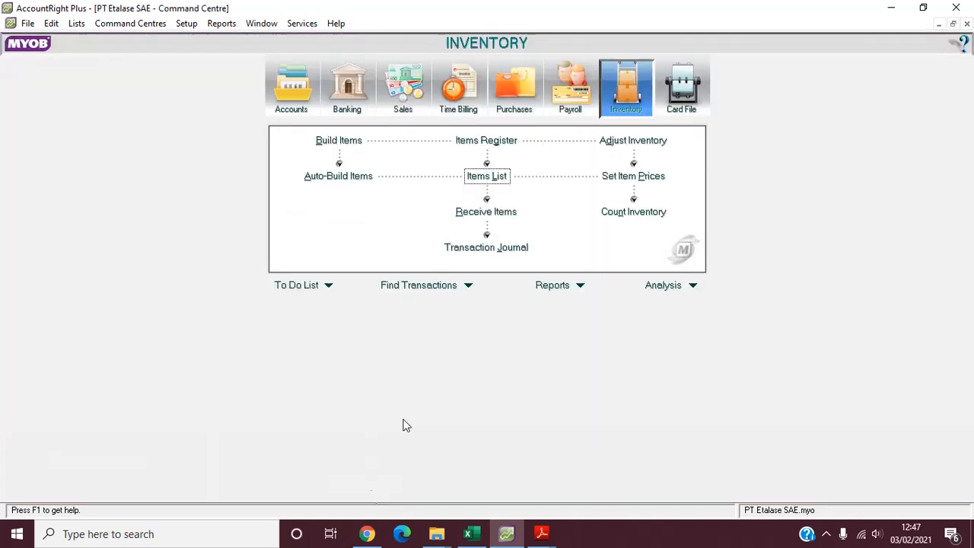
- Start an inventory adjustment dated 31/12/2014 with the memo "Saldo Awal Persediaan"
click(642, 141)
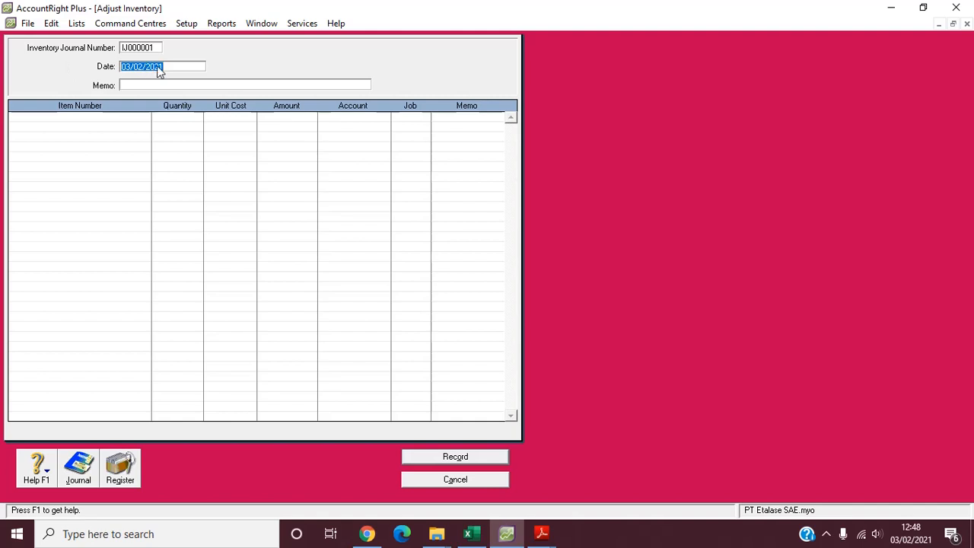
text(31/12/)
key(Tab)
text(Saldo Awal Persediaan)
- Add item BKJ Bahan Kayu Jati to the first adjustment line with a quantity of 10
click(118, 118)
key(Tab)
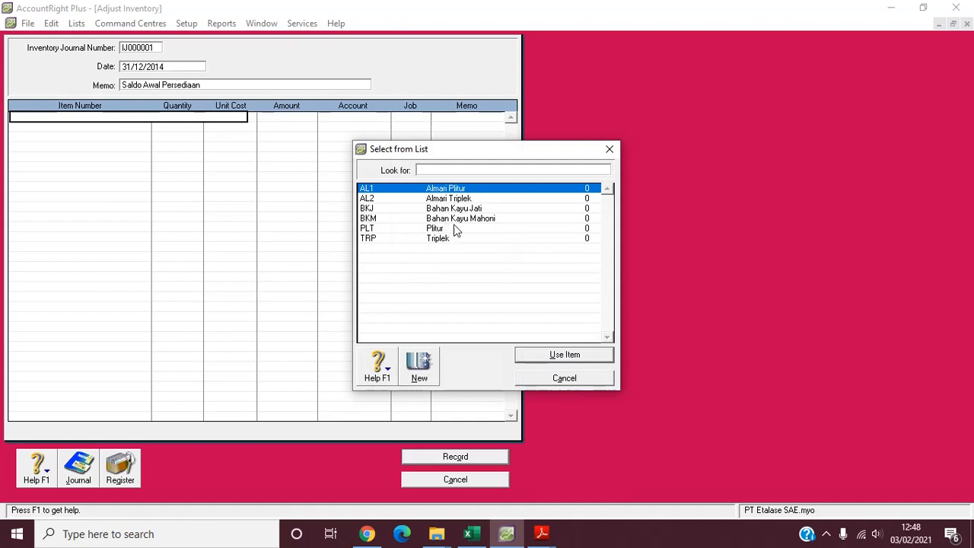
click(481, 212)
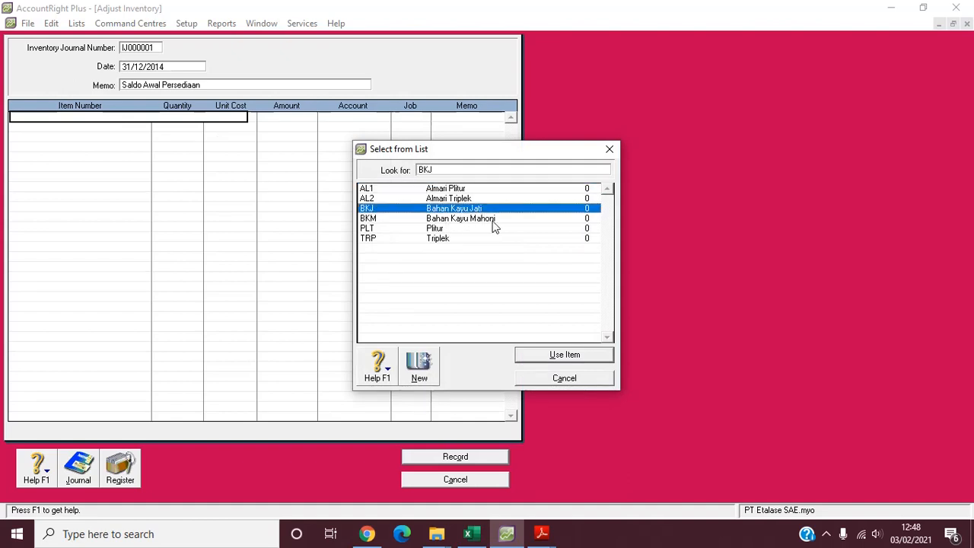
double_click(506, 211)
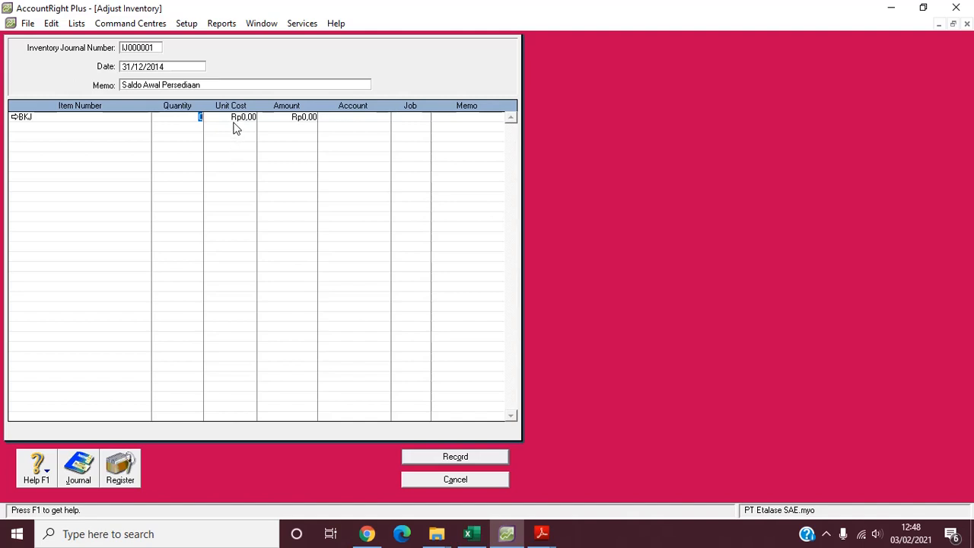
text(10)
- Allocate the BKJ adjustment line to account 1-1310 Persediaan Bahan Baku
key(Tab)
key(Tab)
key(Tab)
text(6-)
key(Tab)
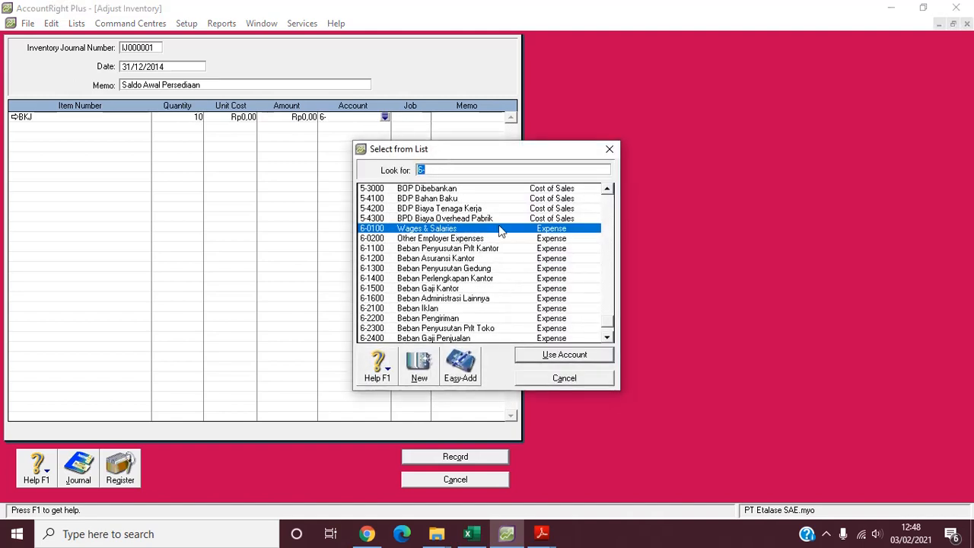
click(555, 260)
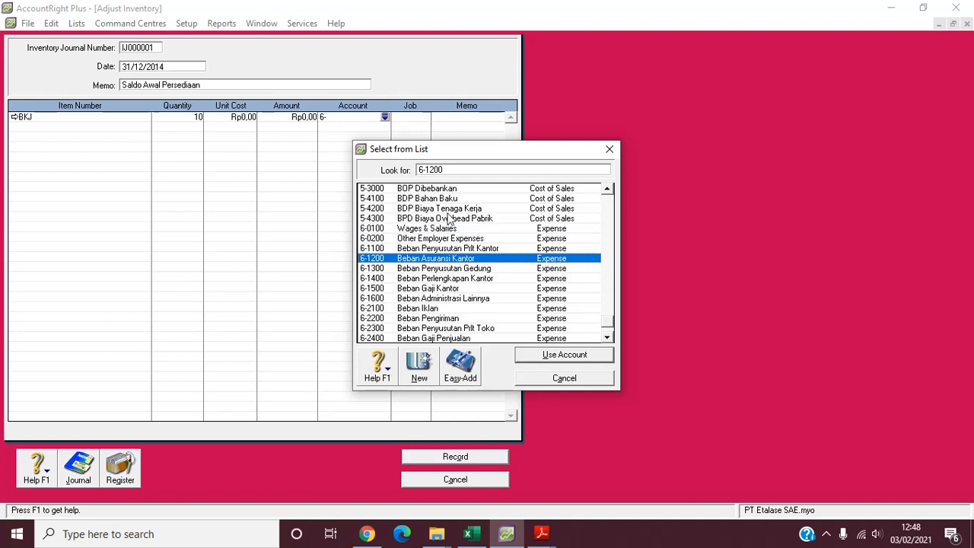
click(607, 217)
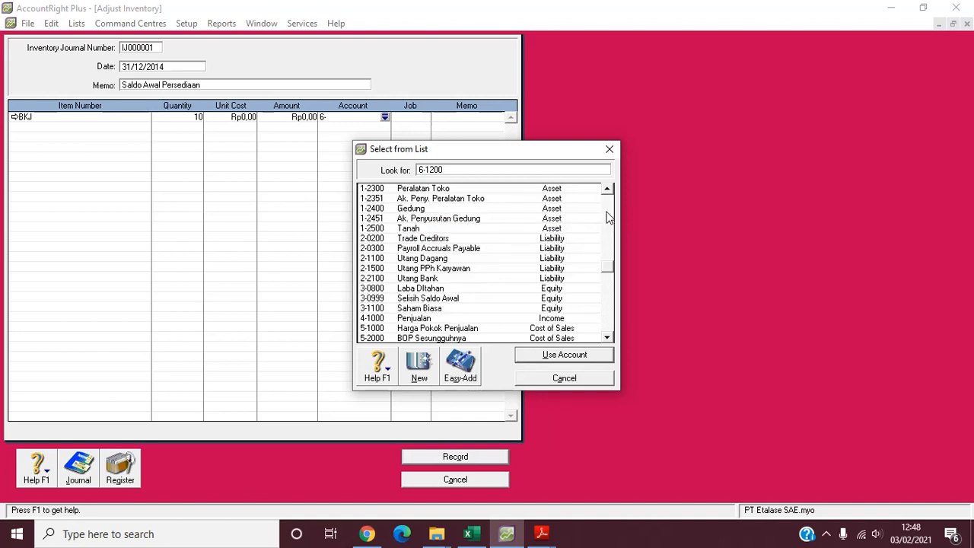
click(607, 217)
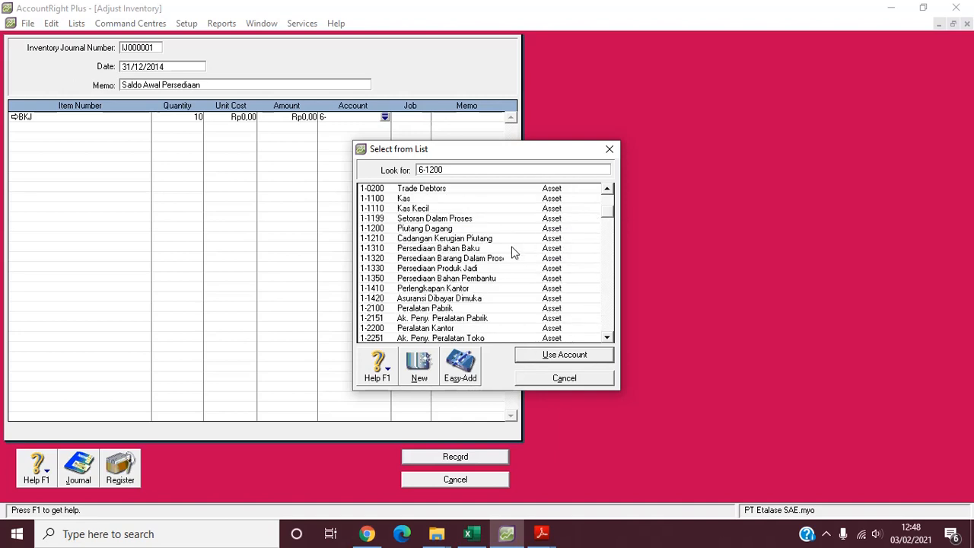
double_click(462, 248)
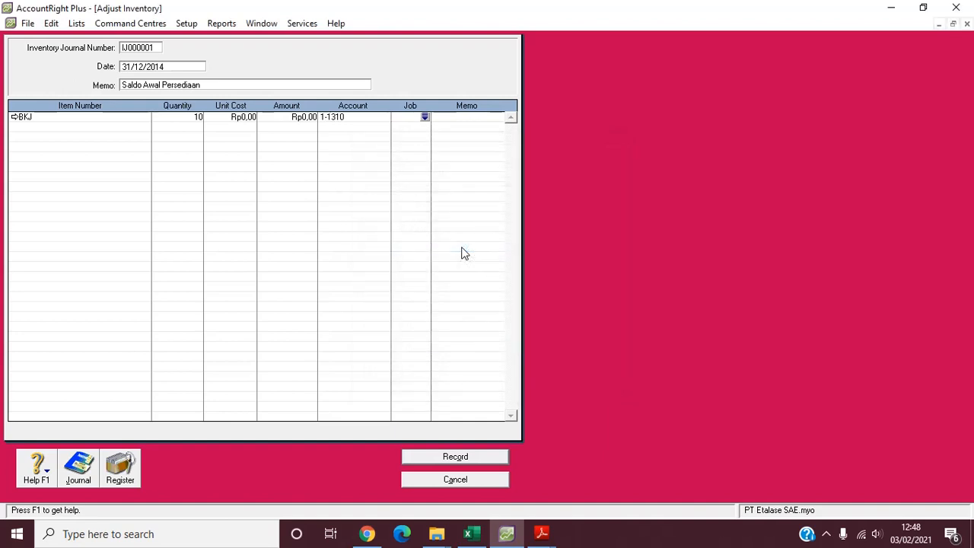
- Add item BKM Bahan Kayu Mahoni on the second line with quantity 15 and account 1-1310 Persediaan Bahan Baku
click(64, 129)
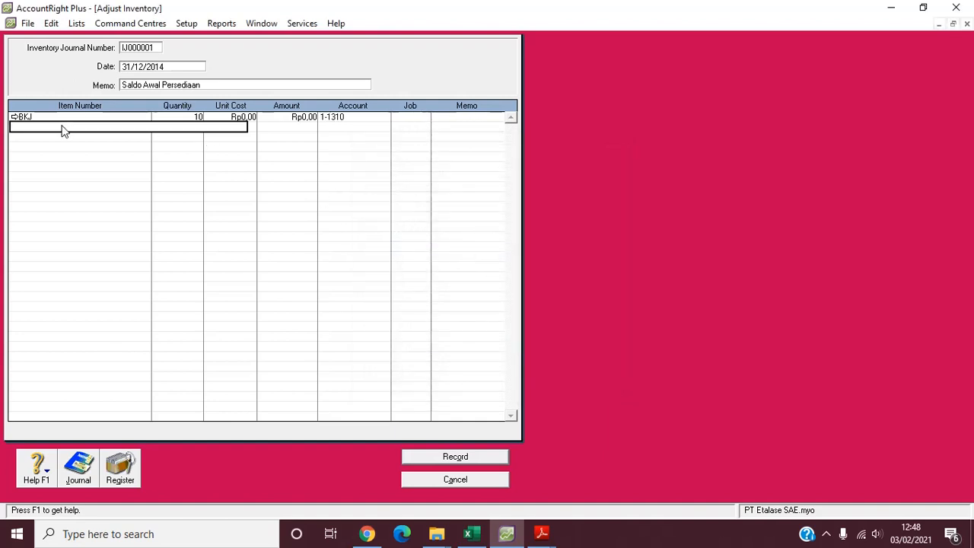
key(Return)
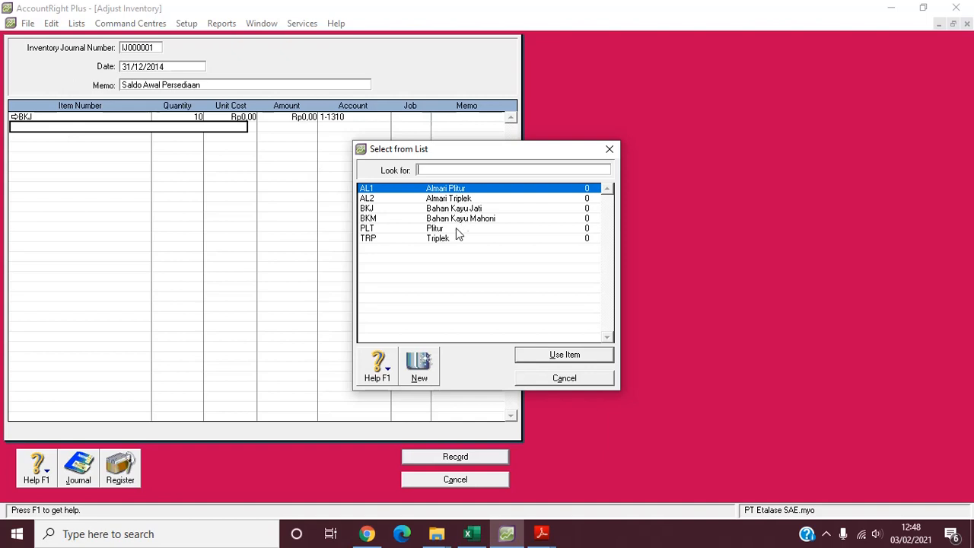
double_click(464, 218)
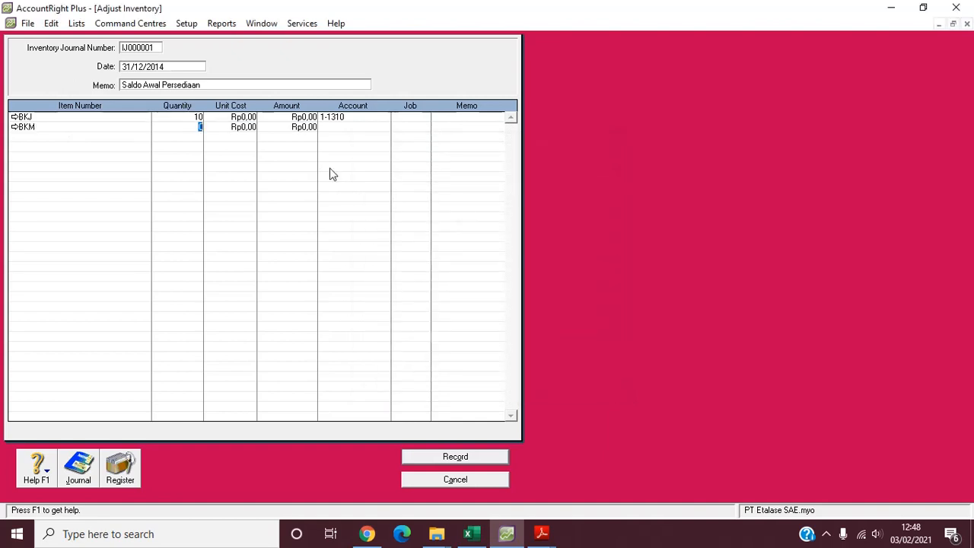
text(15)
key(Tab)
key(Tab)
key(Tab)
key(Tab)
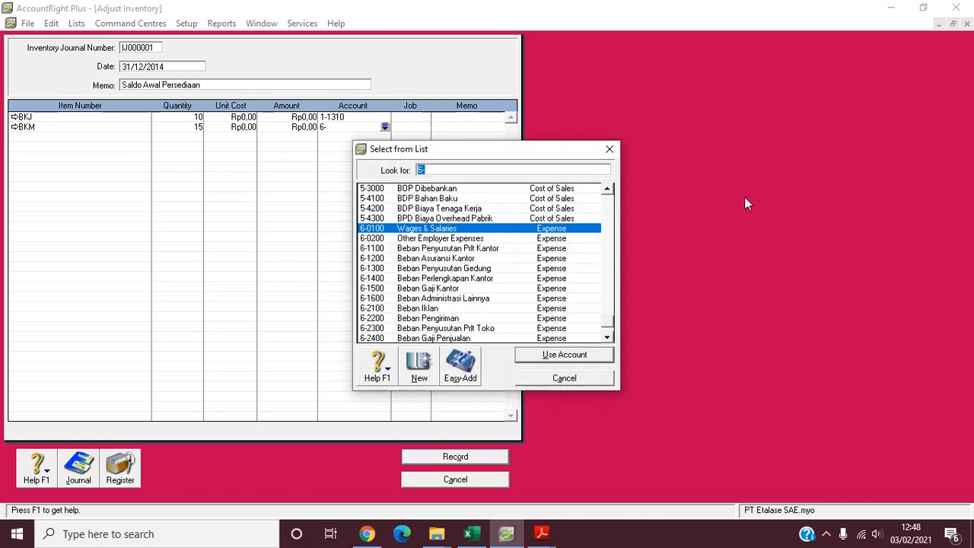
click(605, 210)
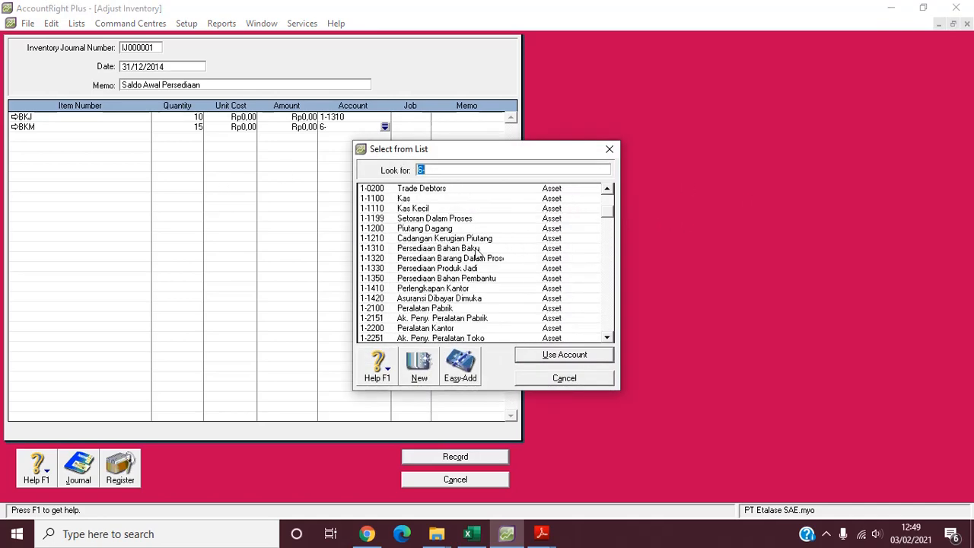
double_click(472, 249)
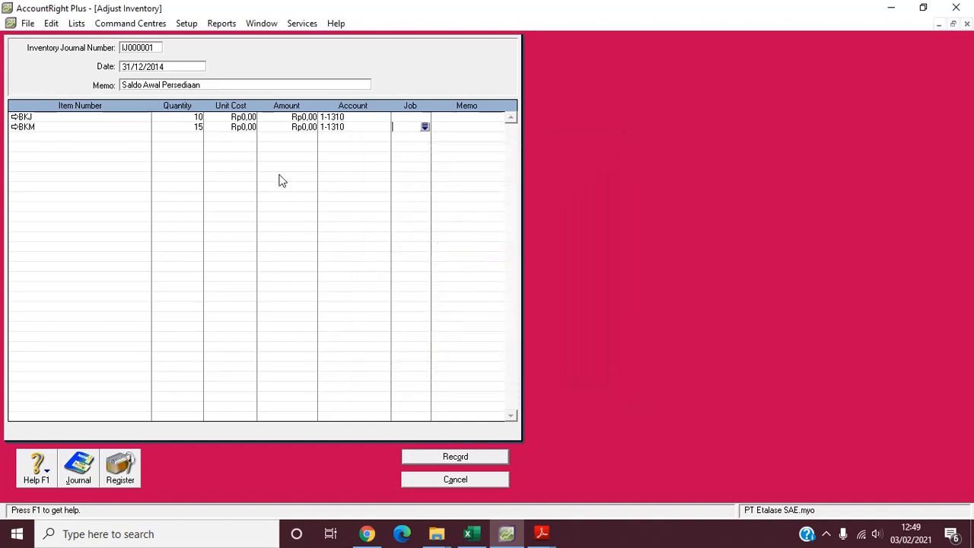
- Add item PLT Plitur on the third adjustment line with quantity 7 and account 1-1350 Persediaan Bahan Pembantu
click(67, 142)
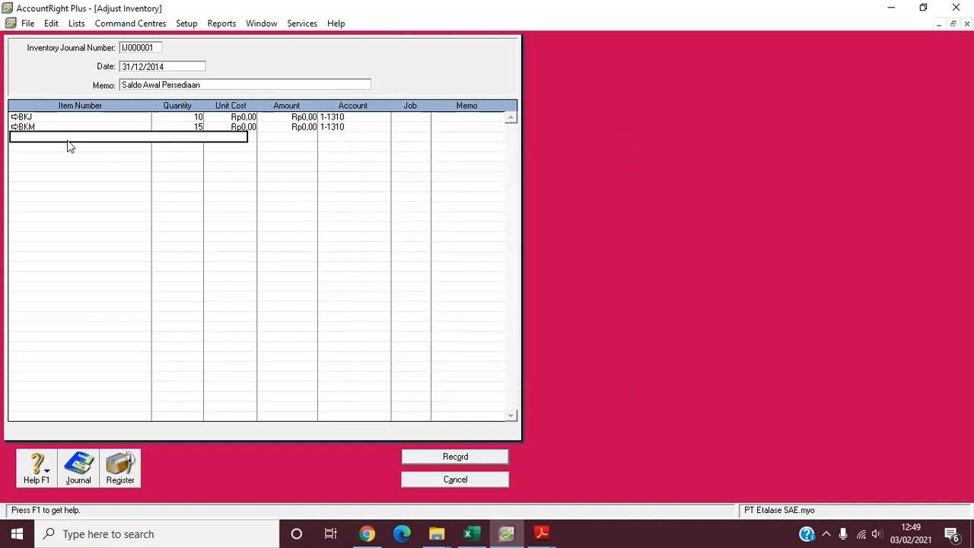
key(Return)
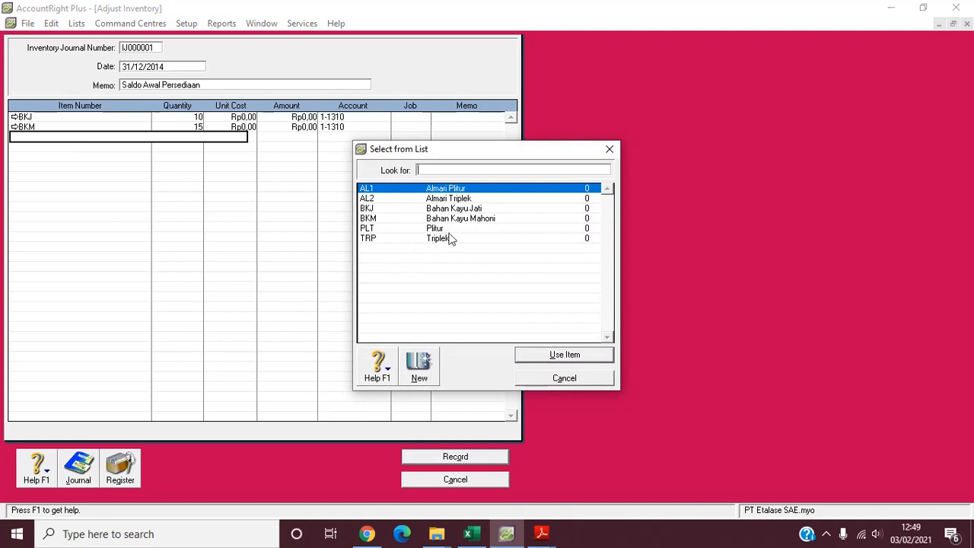
text(PLT)
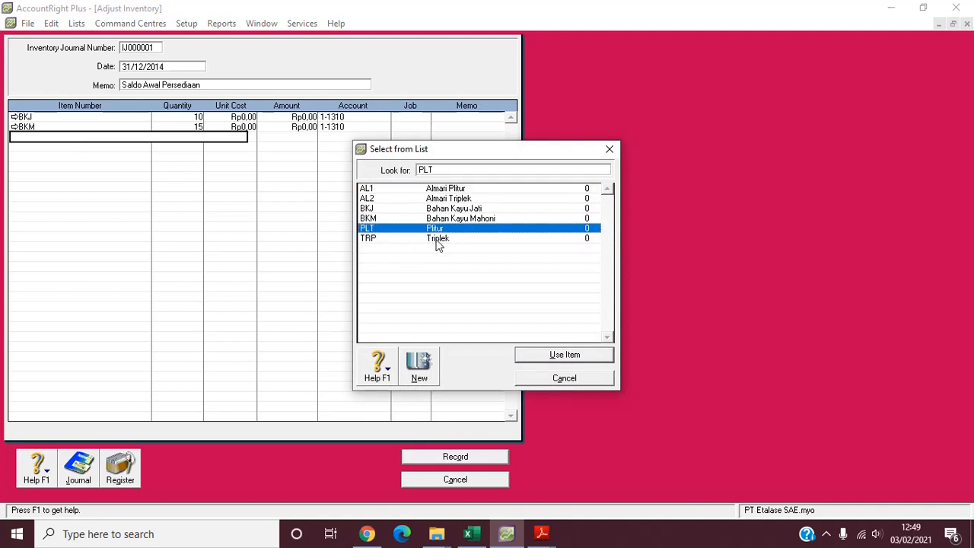
key(Return)
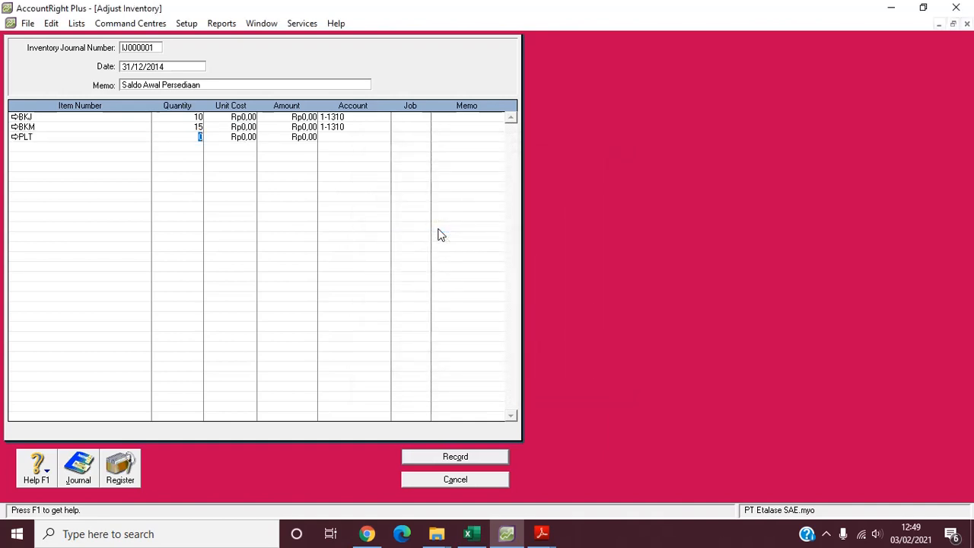
text(7)
key(Tab)
key(Tab)
text(6)
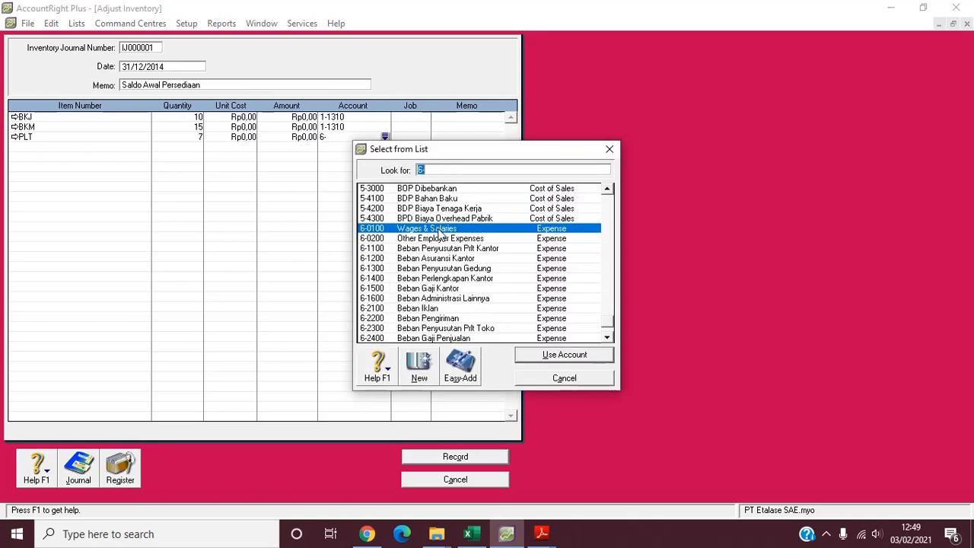
click(609, 217)
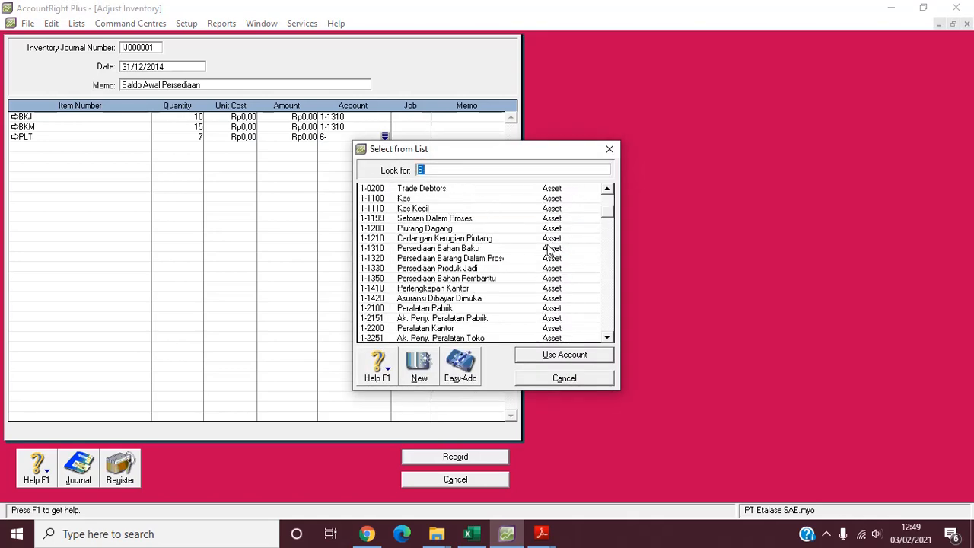
click(476, 279)
double_click(475, 280)
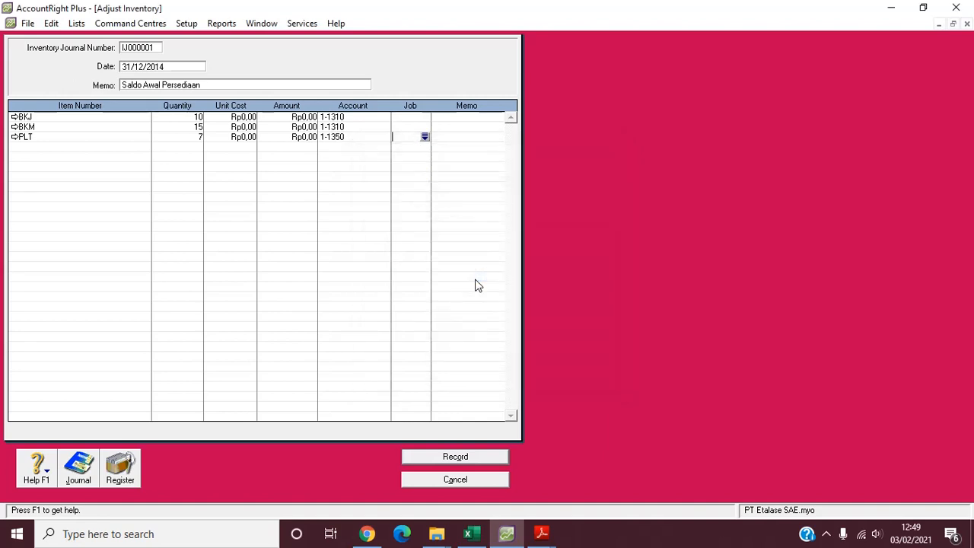
- Add item TRP Triplek on the fourth adjustment line with quantity 8 and account 1-1350 Persediaan Bahan Pembantu
click(14, 149)
key(Tab)
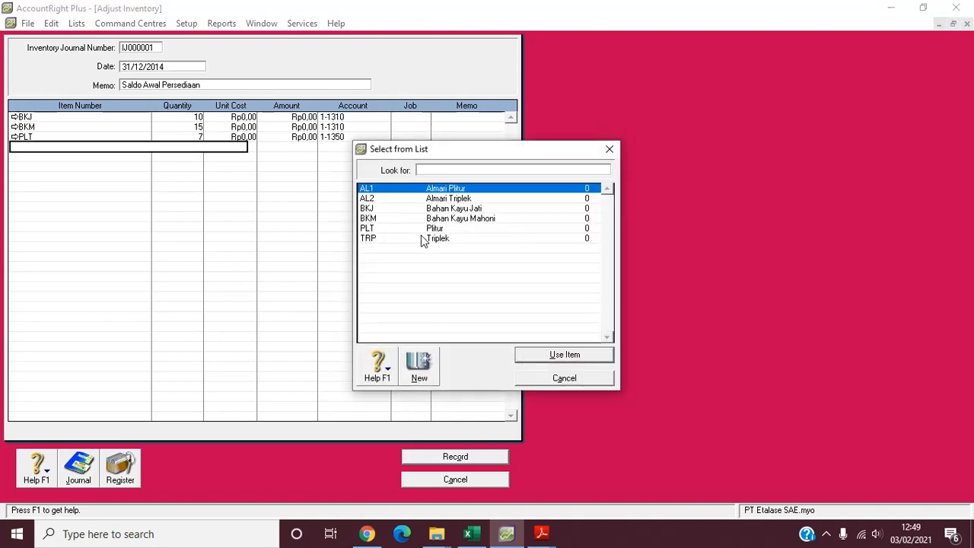
double_click(424, 238)
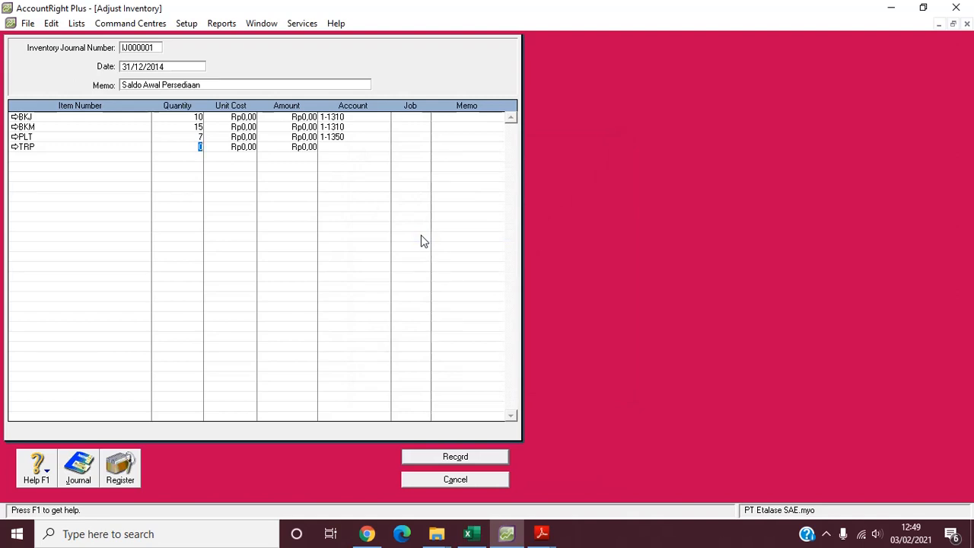
text(8)
key(Tab)
key(Tab)
key(Tab)
text(6)
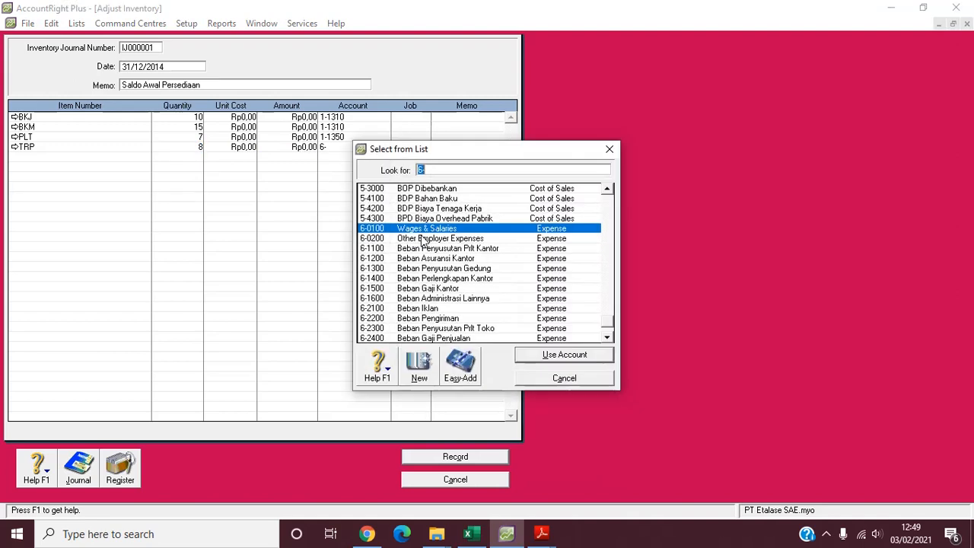
click(609, 210)
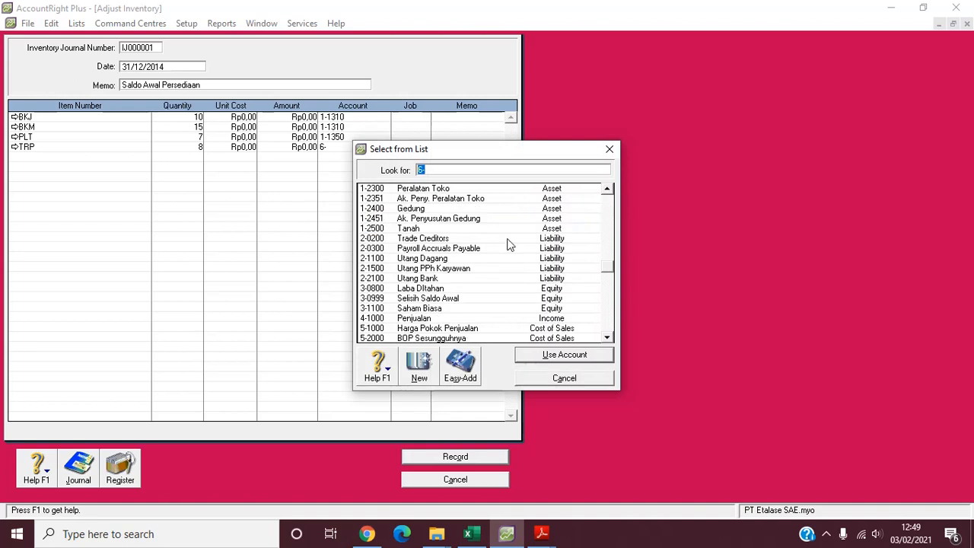
click(612, 205)
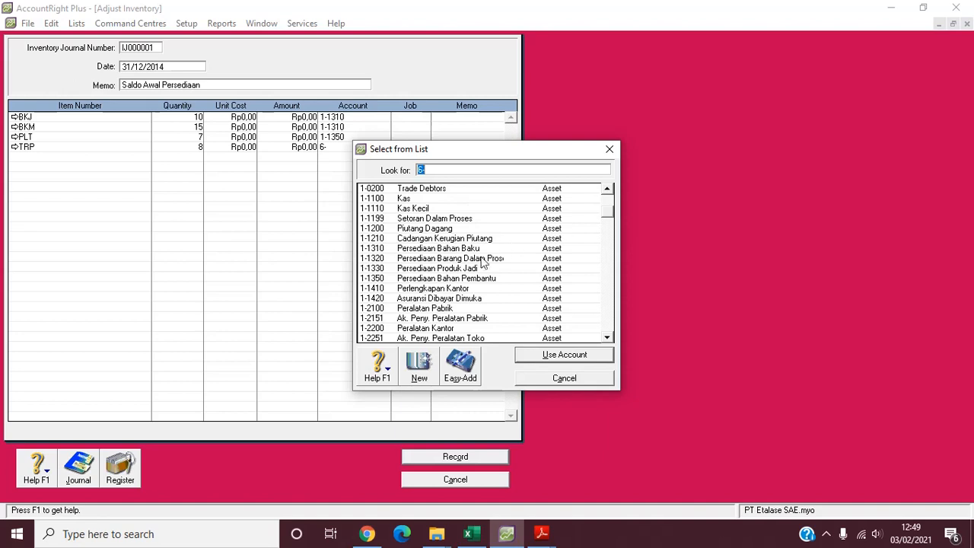
double_click(466, 279)
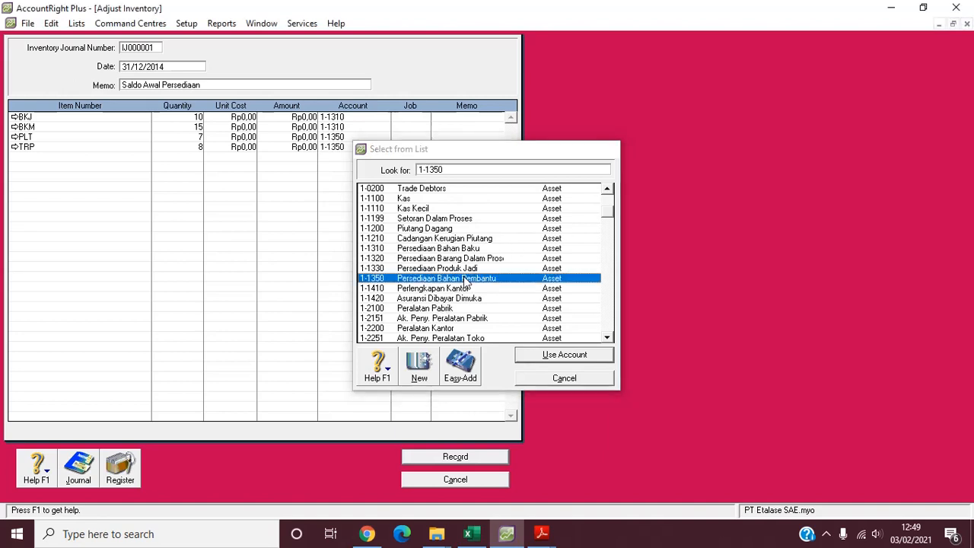
- Add item AL1 Almari Plitur on the fifth adjustment line with quantity 15 and a unit cost of Rp10.000.000
click(42, 158)
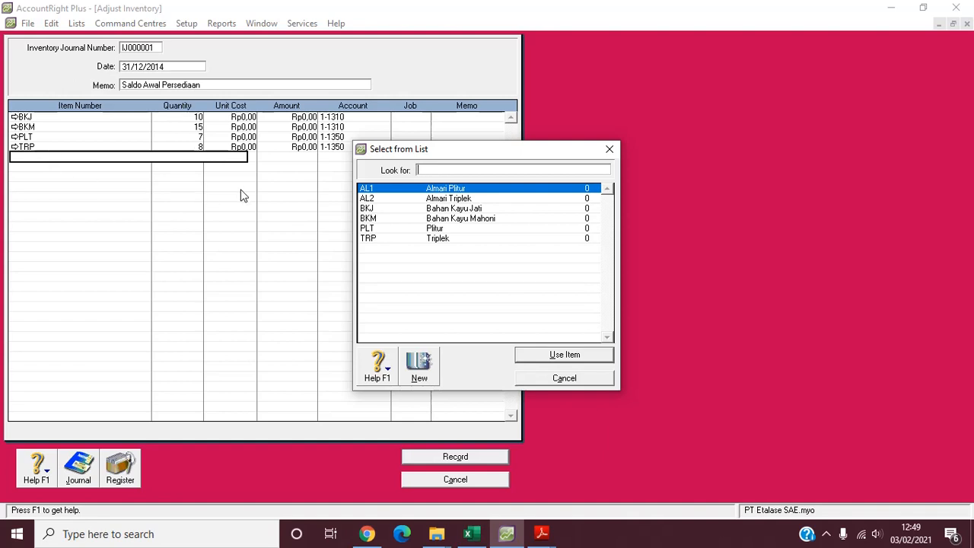
double_click(396, 192)
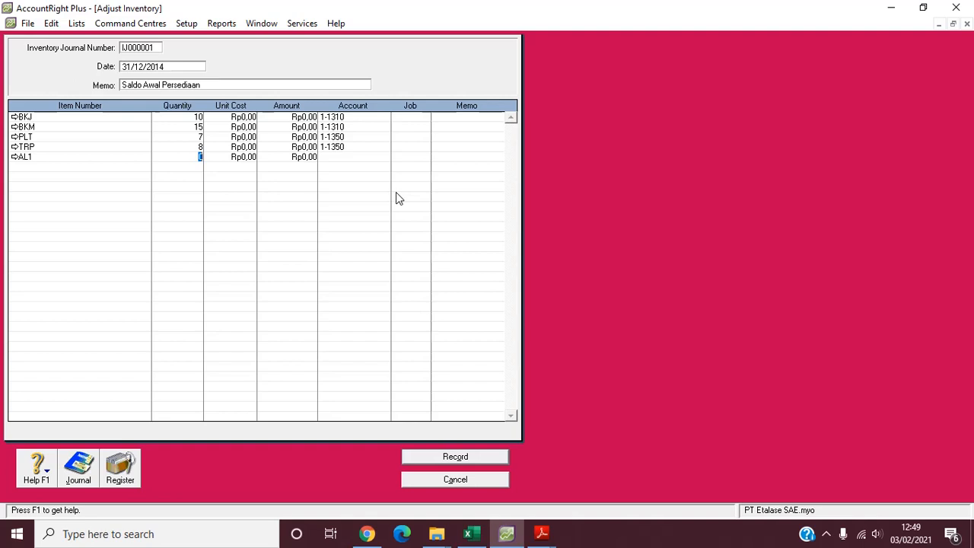
text(15)
key(Tab)
text(10.000.)
text(000)
key(Tab)
- Allocate the AL1 adjustment line to account 1-1330 Persediaan Produk Jadi
key(Tab)
text(6)
key(Tab)
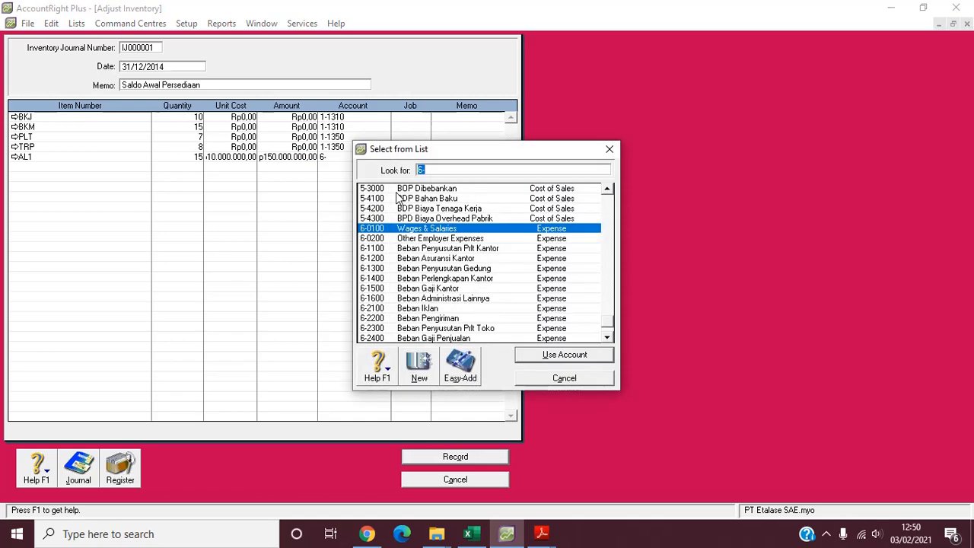
click(609, 222)
click(609, 223)
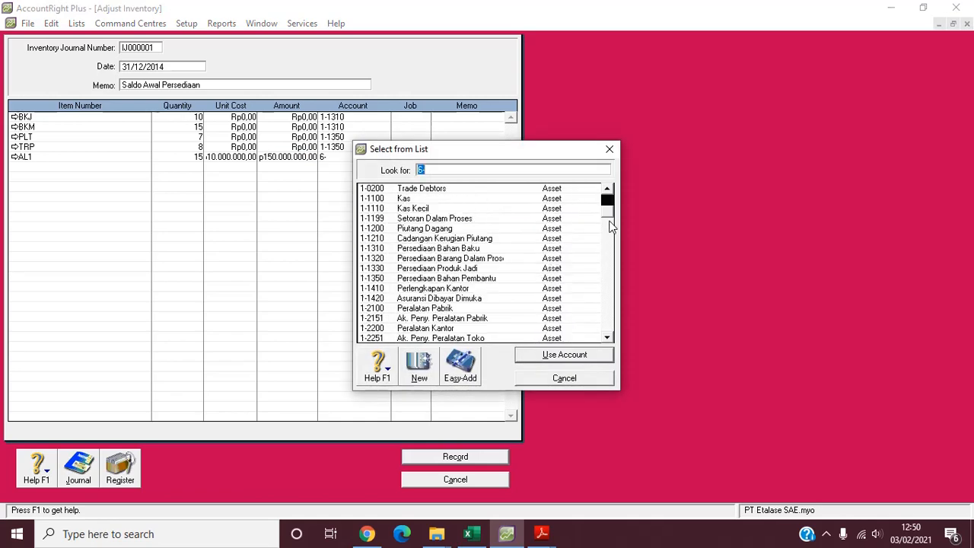
double_click(463, 269)
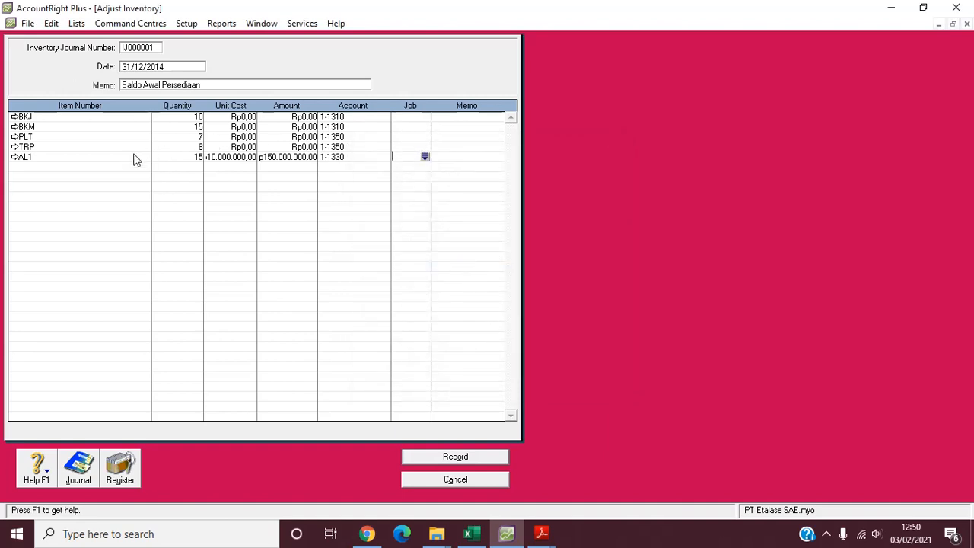
- Add item AL2 Almari Triplek on the sixth adjustment line with quantity 10 and a unit cost of Rp8.000.000
click(26, 168)
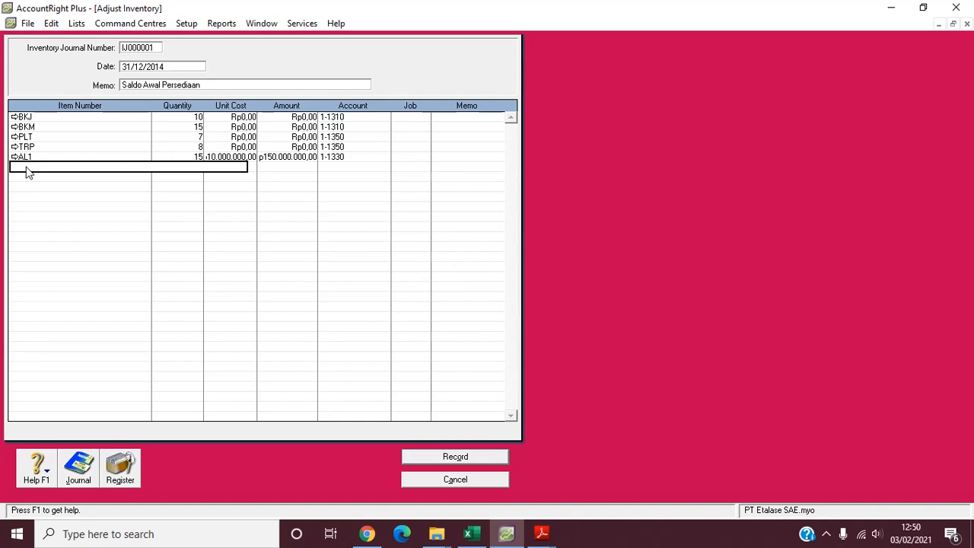
key(Return)
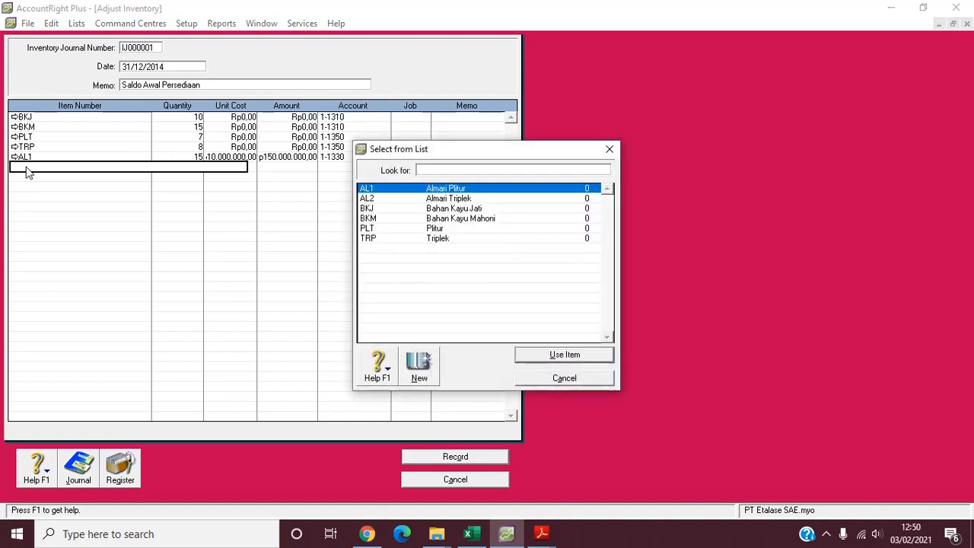
double_click(425, 200)
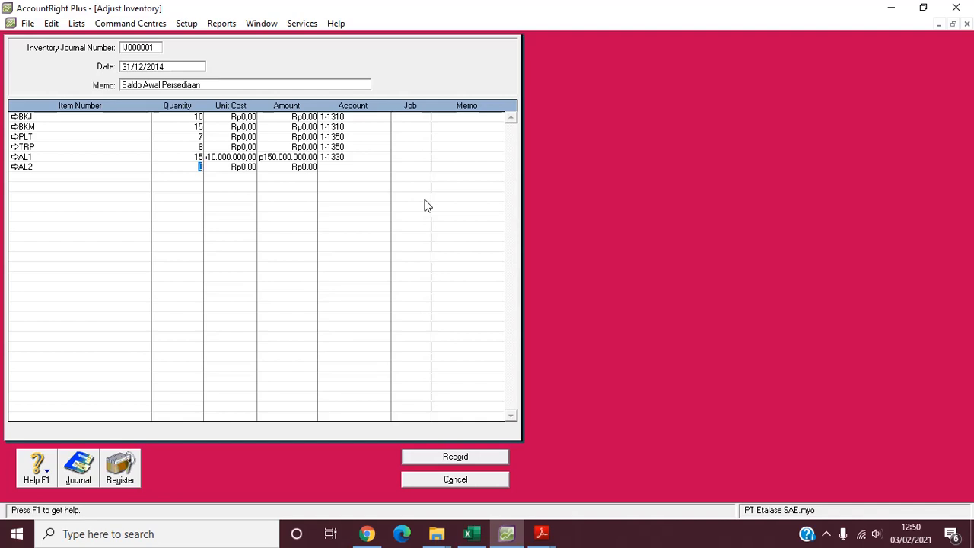
text(10)
key(Tab)
text(8.000.000000)
key(Tab)
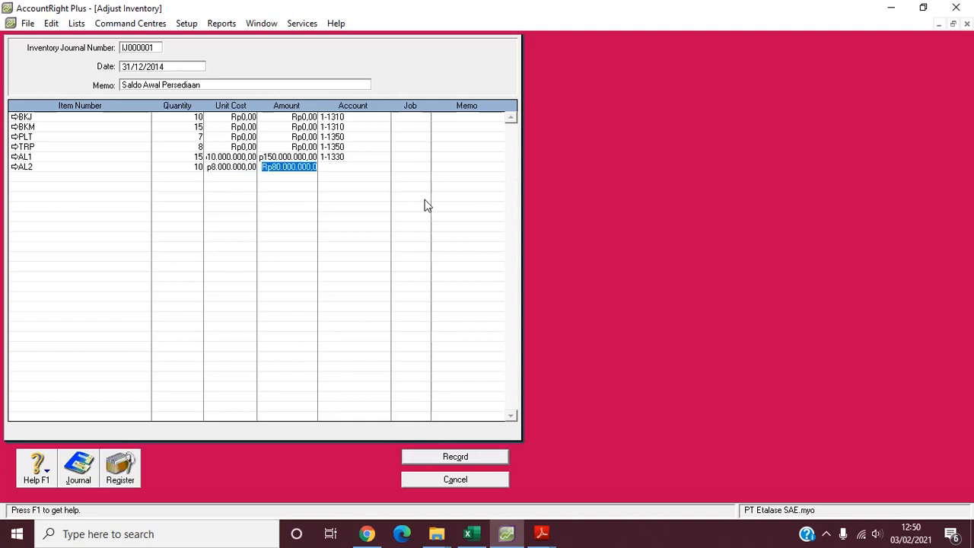
- Allocate the AL2 adjustment line to account 1-1330 Persediaan Produk Jadi, and record the inventory adjustment
key(Tab)
text(6)
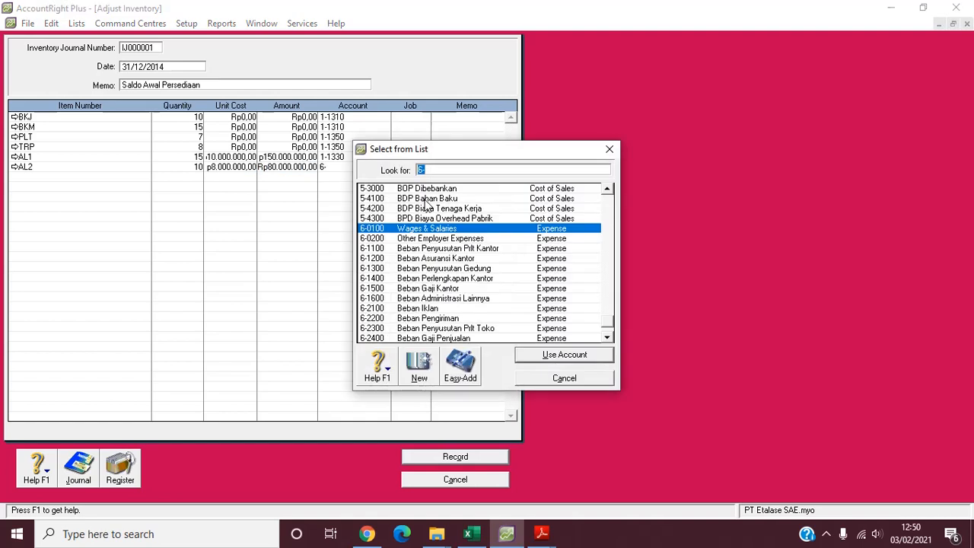
text(1)
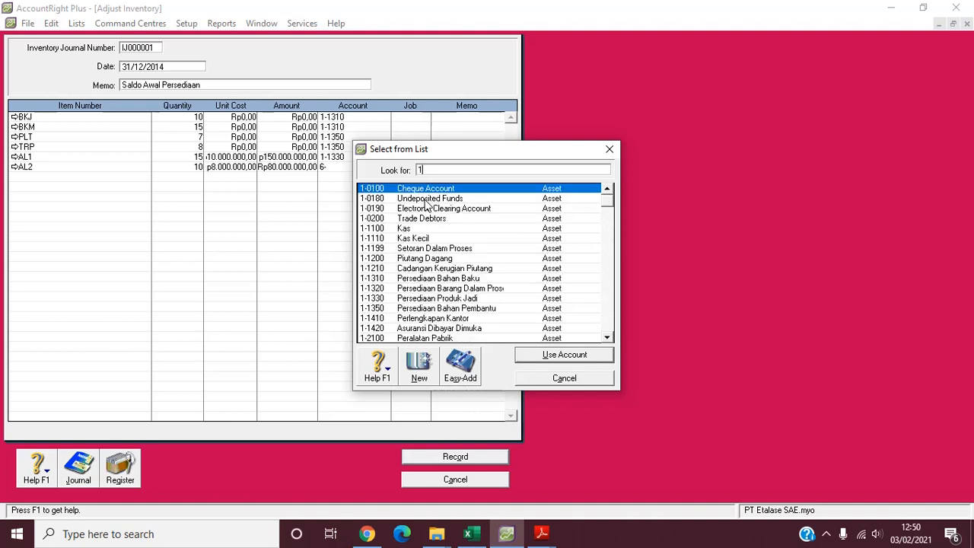
text(1330)
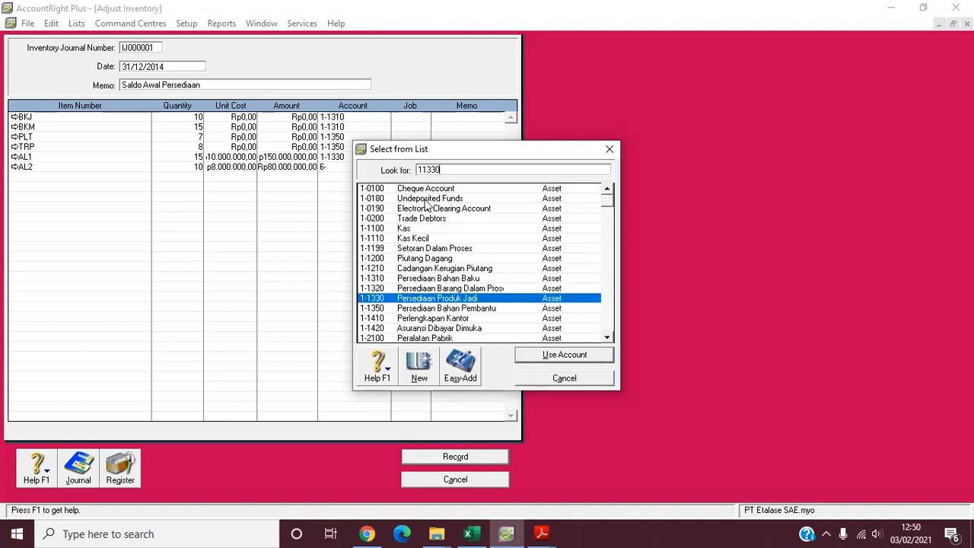
key(Return)
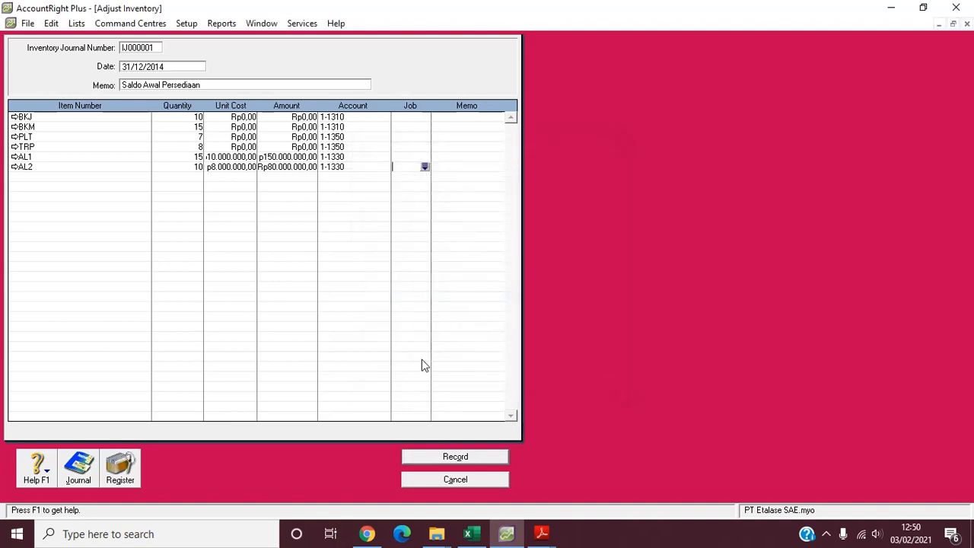
click(472, 461)
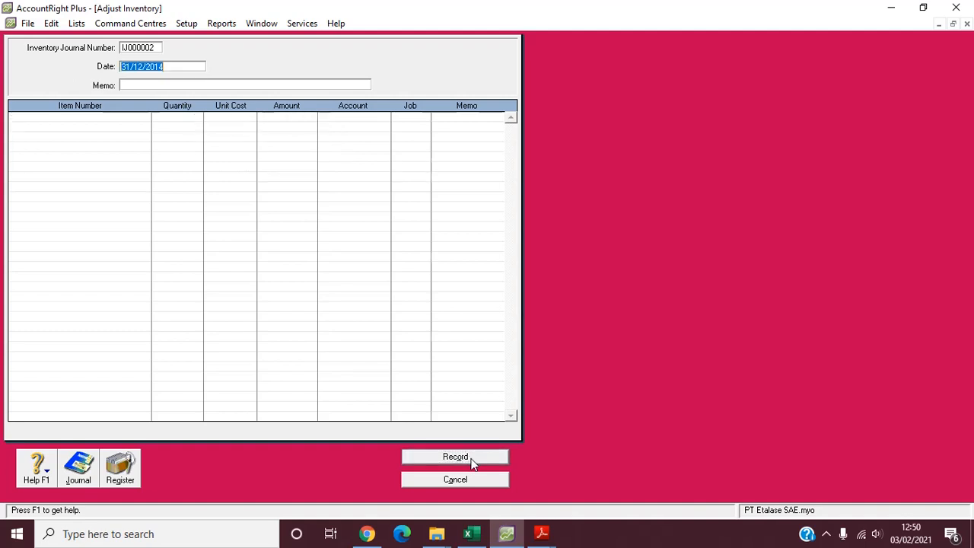
click(472, 480)
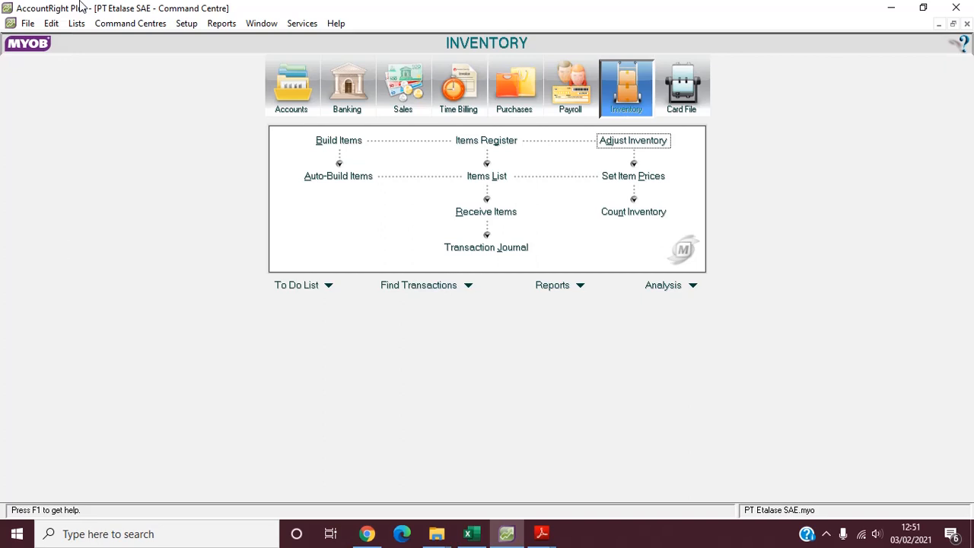
- Start a new detail job in the jobs list with the job number AL1-10
click(77, 23)
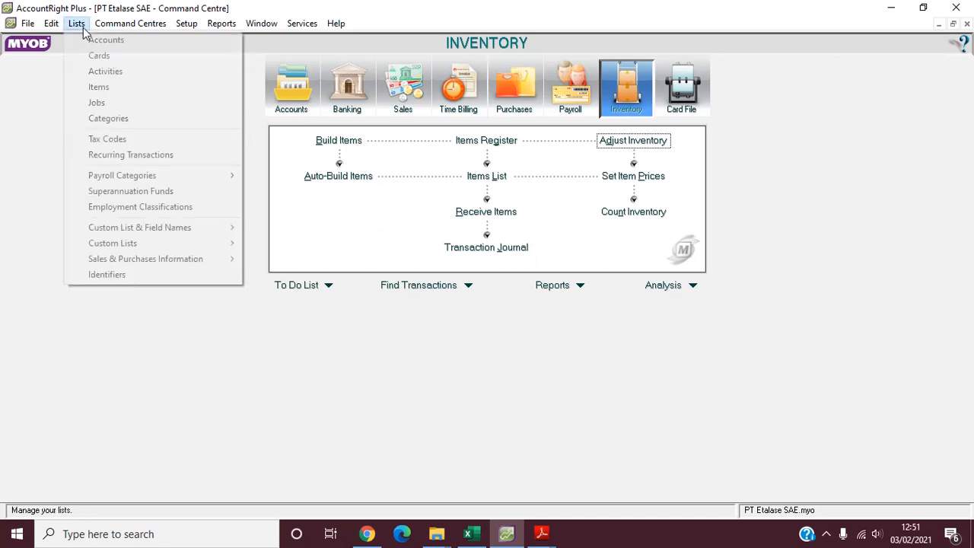
click(127, 109)
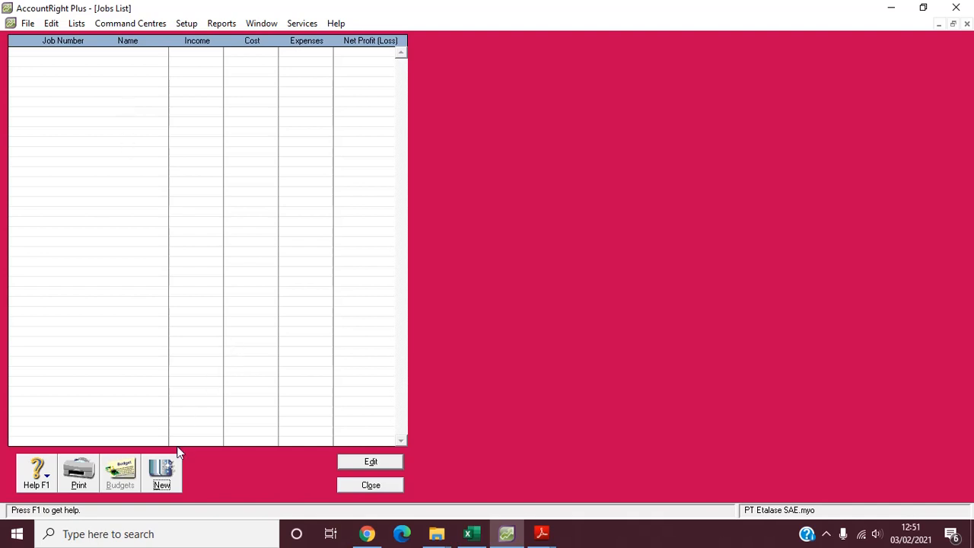
click(163, 478)
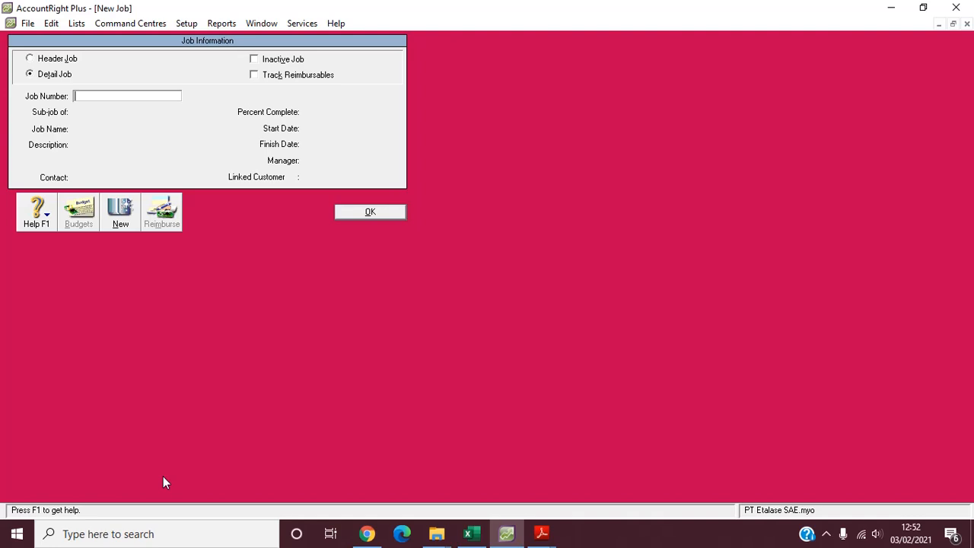
text(AL1-10)
key(Tab)
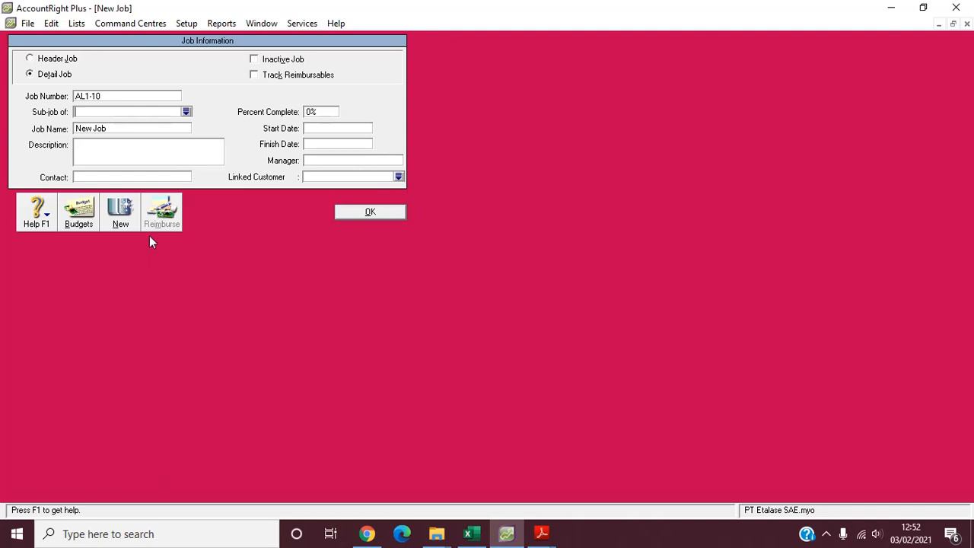
- Name job AL1-10 "Almari Plitur No 10"
click(122, 133)
text(Almari PO)
key(BackSpace)
text(litur No 10)
- Set the percent complete of job AL1-10 to 100%
click(326, 114)
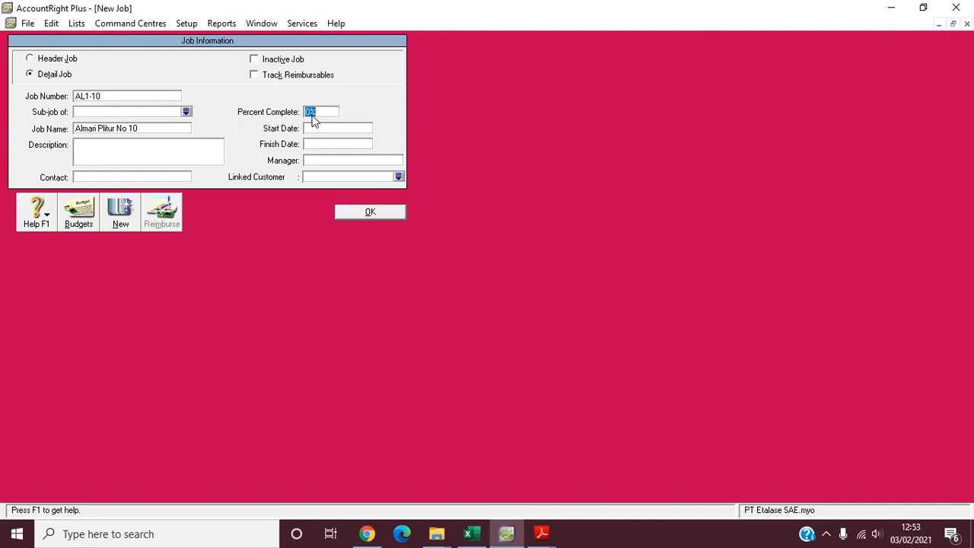
text(100%)
- Set the start date of job AL1-10 to 26/12/2014 and its finish date to 31/12/2014
click(325, 129)
text(25)
key(BackSpace)
text(6/12)
text(/20)
text(14)
click(349, 142)
text(31/)
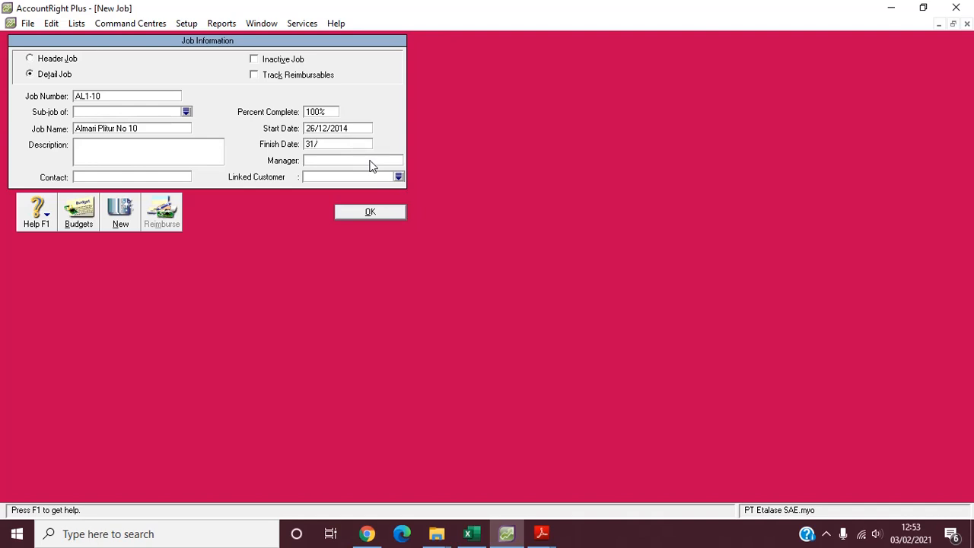
text(12/14)
- Enter the manager's name for job AL1-10
click(360, 166)
text(Amirudin)
- Link job AL1-10 to the customer Toko Arjuna and save the job
click(386, 179)
click(398, 177)
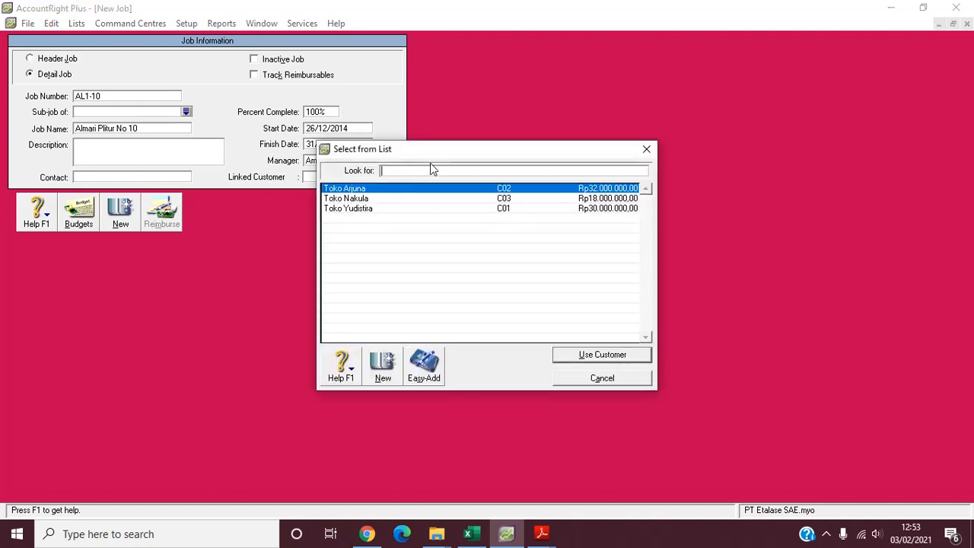
drag(447, 151, 545, 66)
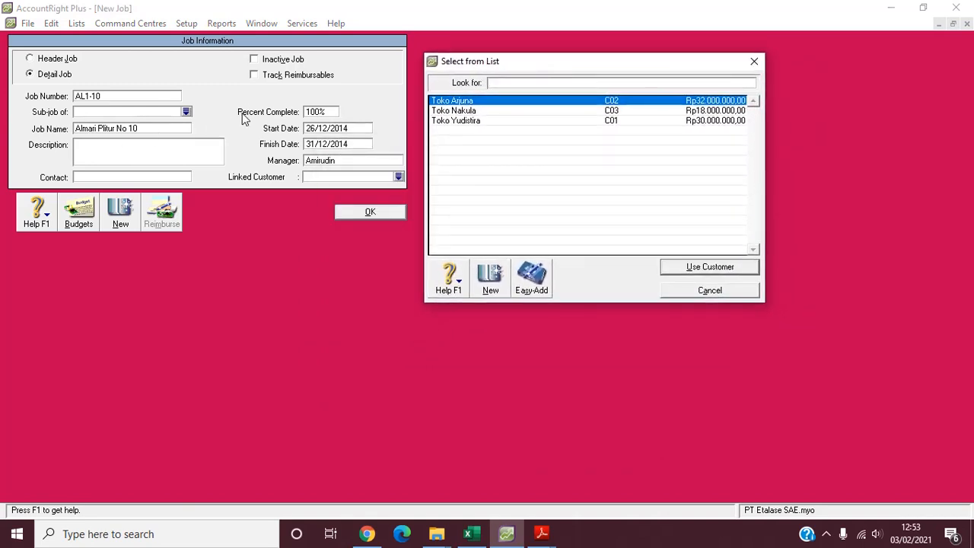
click(473, 101)
click(731, 269)
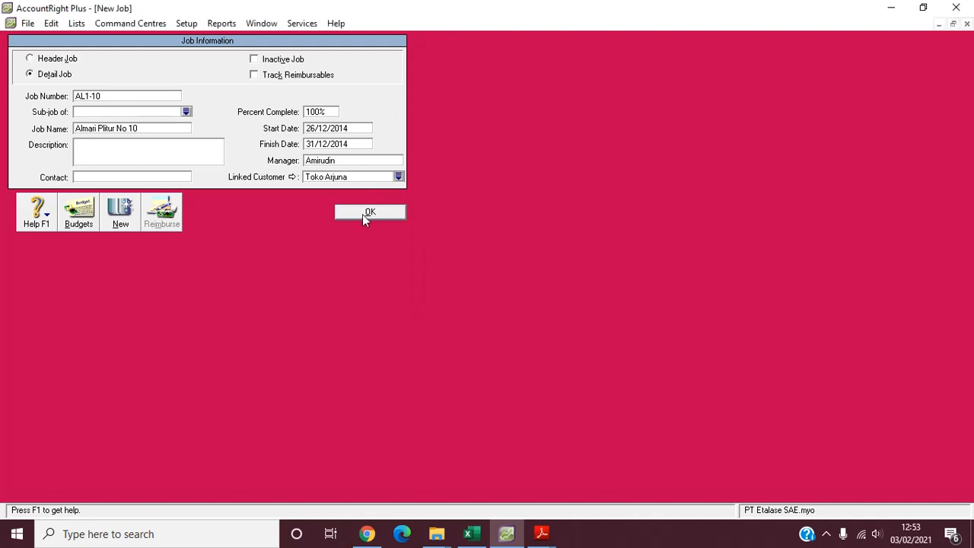
click(370, 213)
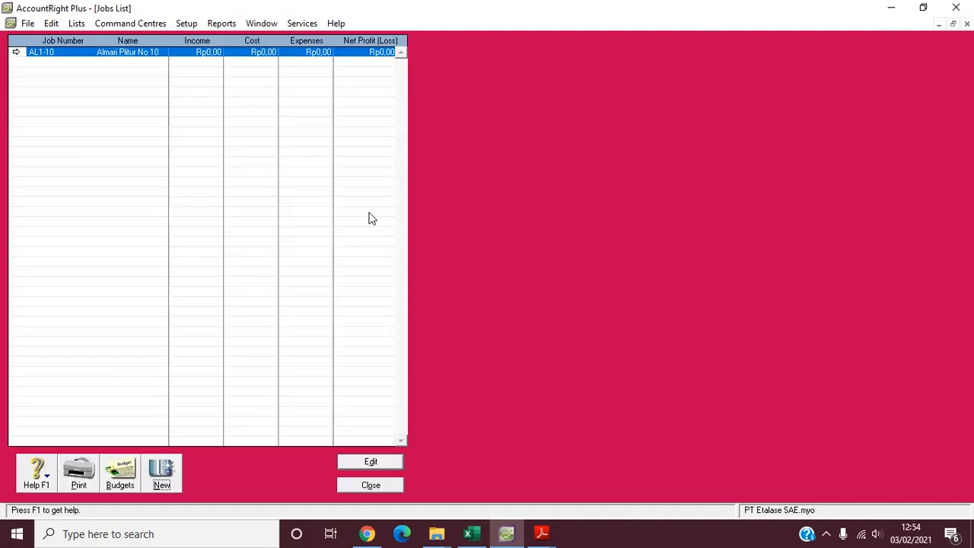